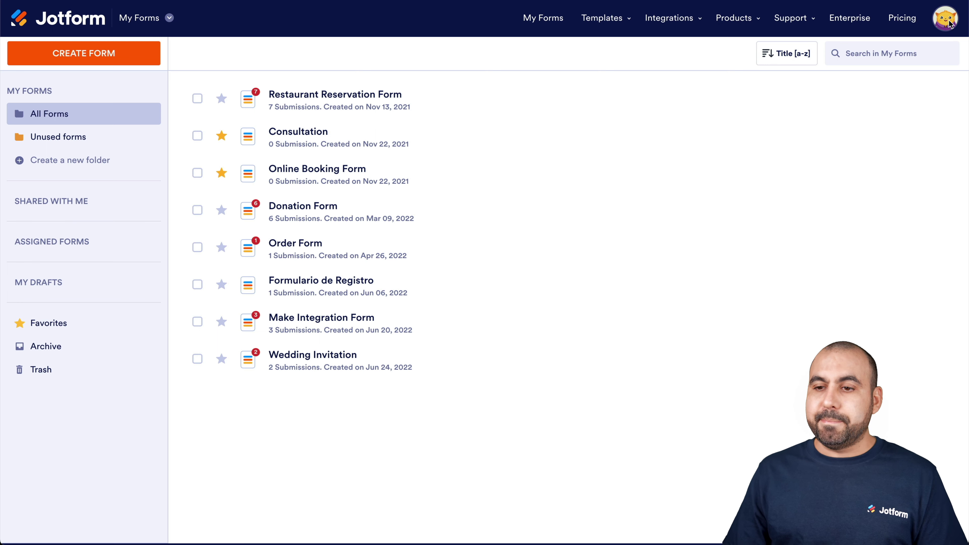
- Change the account language to Español in Settings, save, and return to My Forms
{"action": "left_click", "coordinate": [946, 23]}
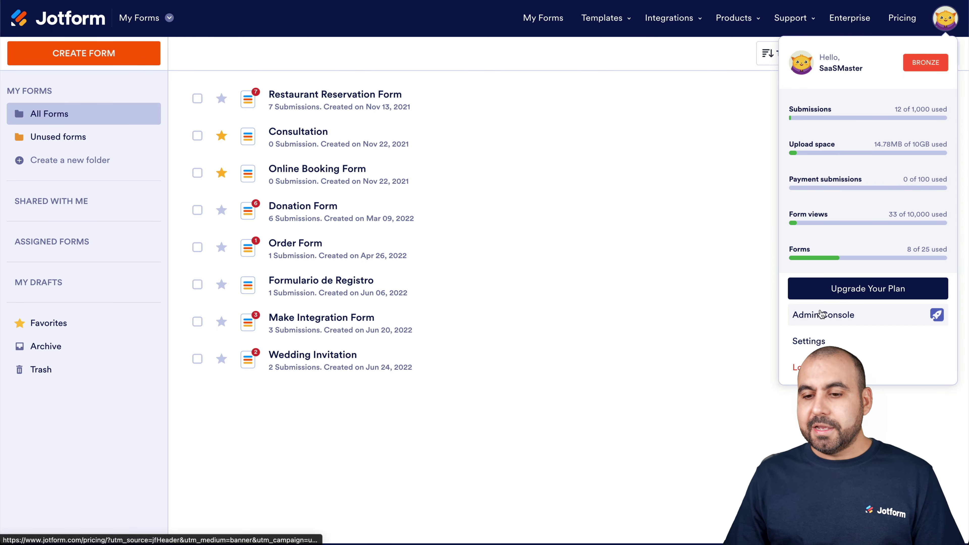
{"action": "left_click", "coordinate": [819, 341]}
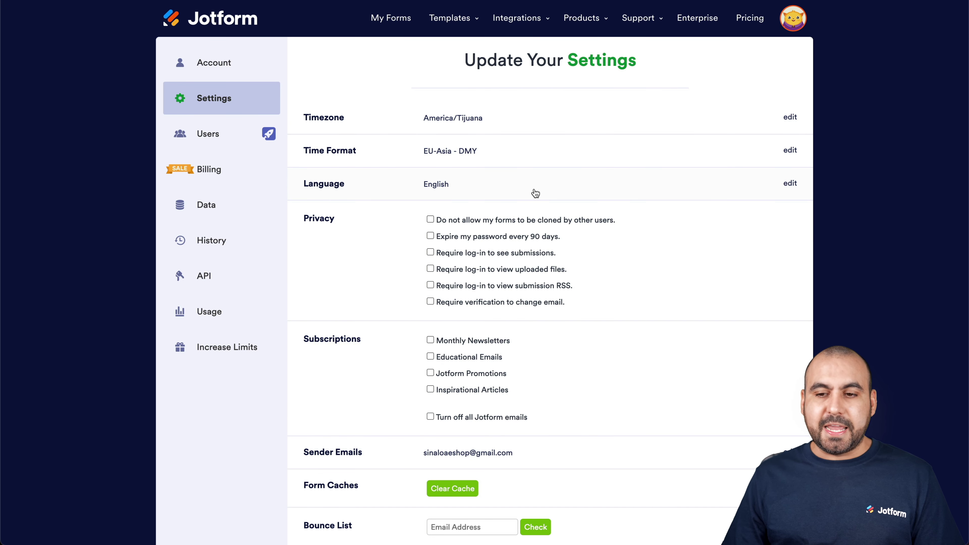
{"action": "left_click", "coordinate": [791, 186]}
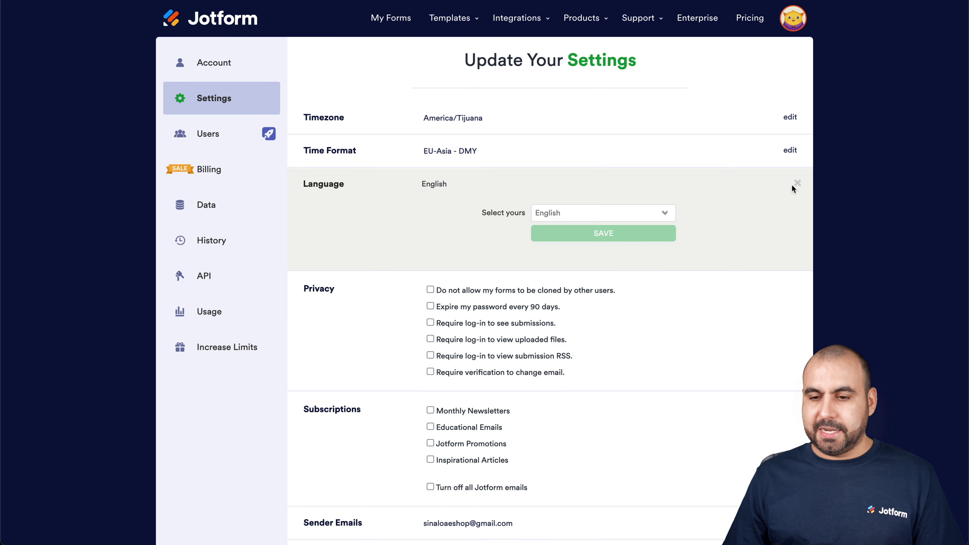
{"action": "left_click", "coordinate": [621, 213]}
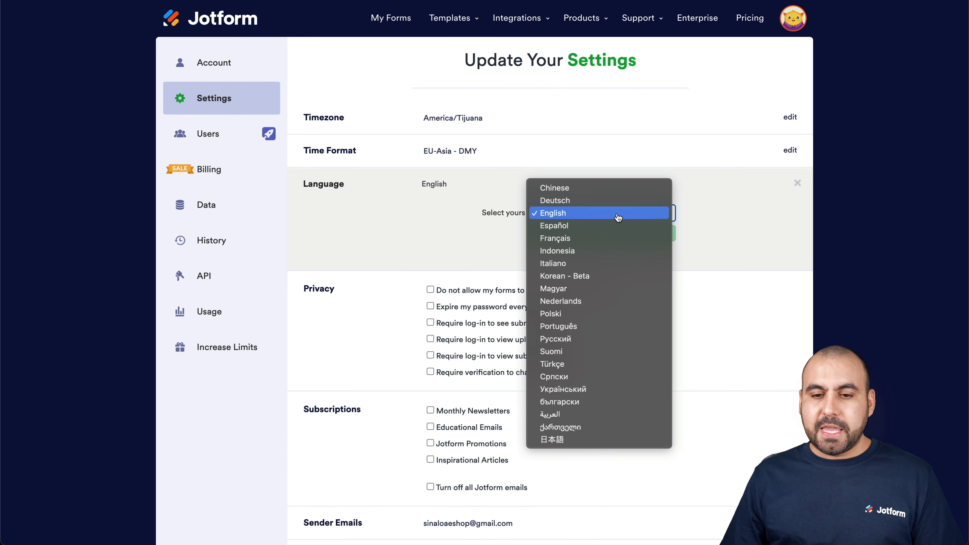
{"action": "left_click", "coordinate": [584, 227]}
{"action": "left_click", "coordinate": [585, 234]}
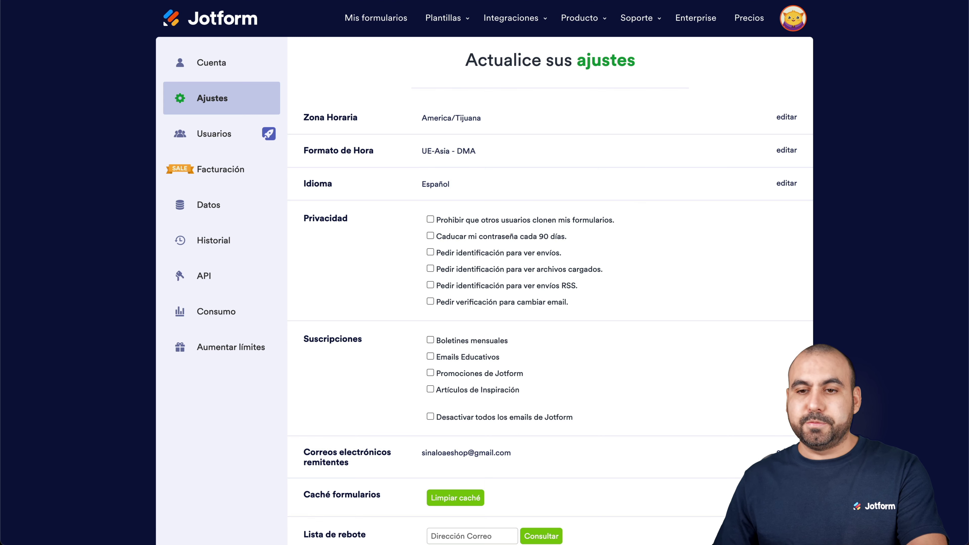
{"action": "left_click", "coordinate": [221, 23]}
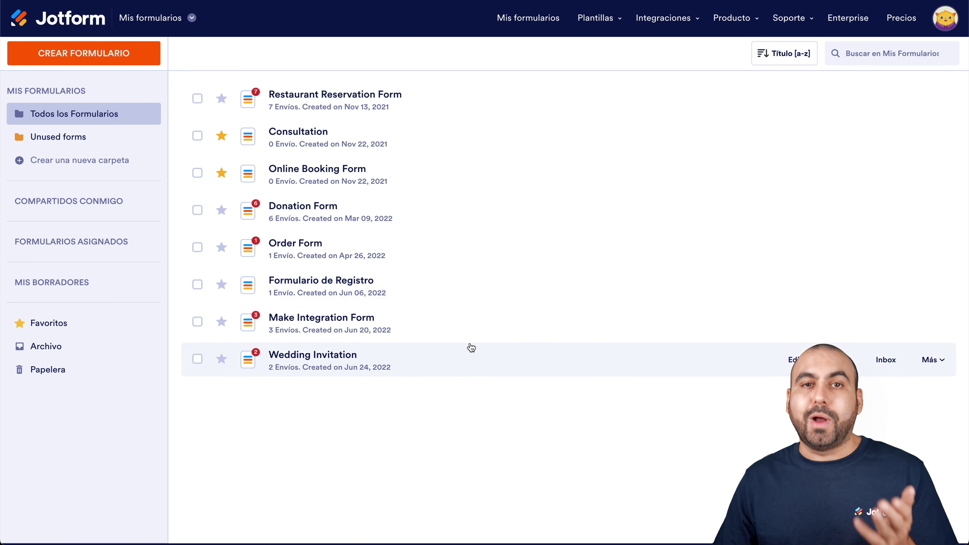
- Create a blank form from scratch with Full Name, Address, Date Picker, Phone and Email fields
{"action": "left_click", "coordinate": [87, 57]}
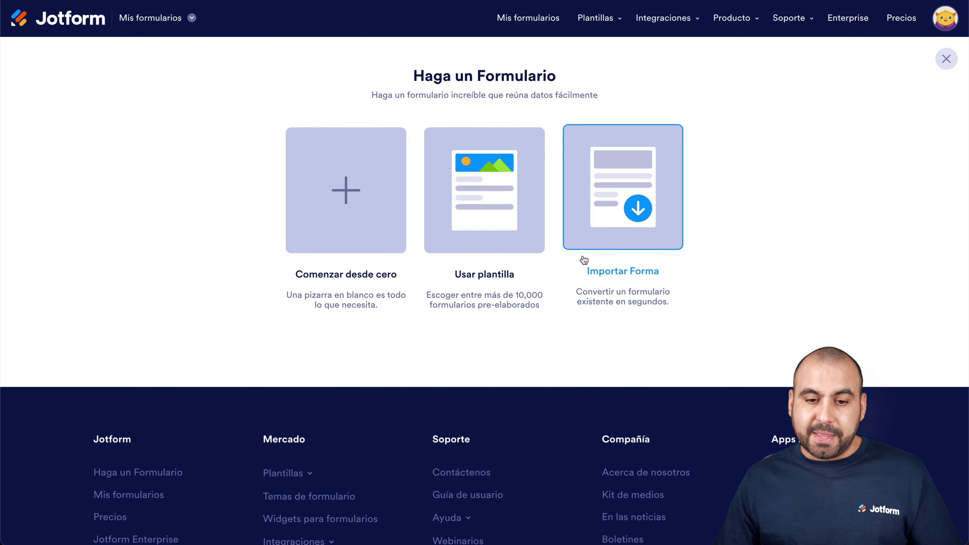
{"action": "left_click", "coordinate": [344, 189]}
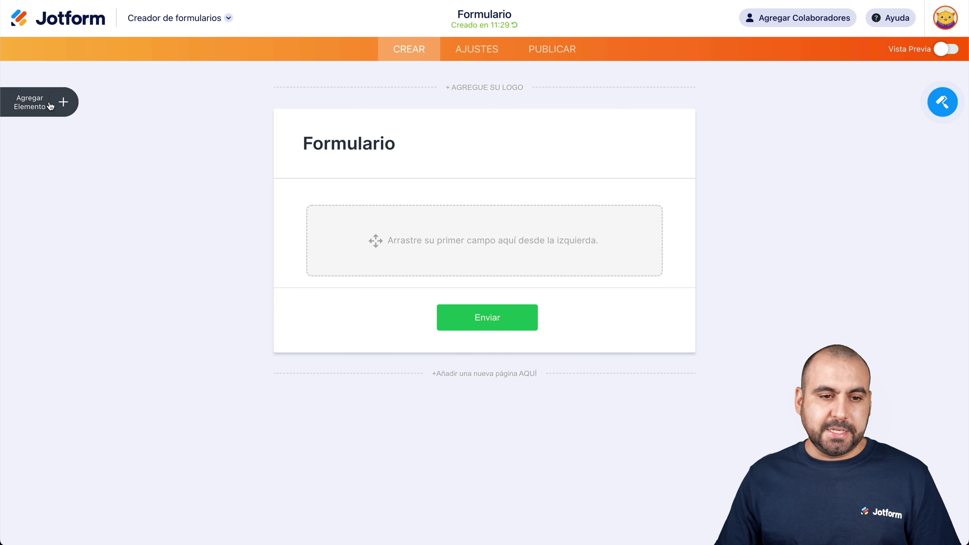
{"action": "left_click", "coordinate": [61, 101]}
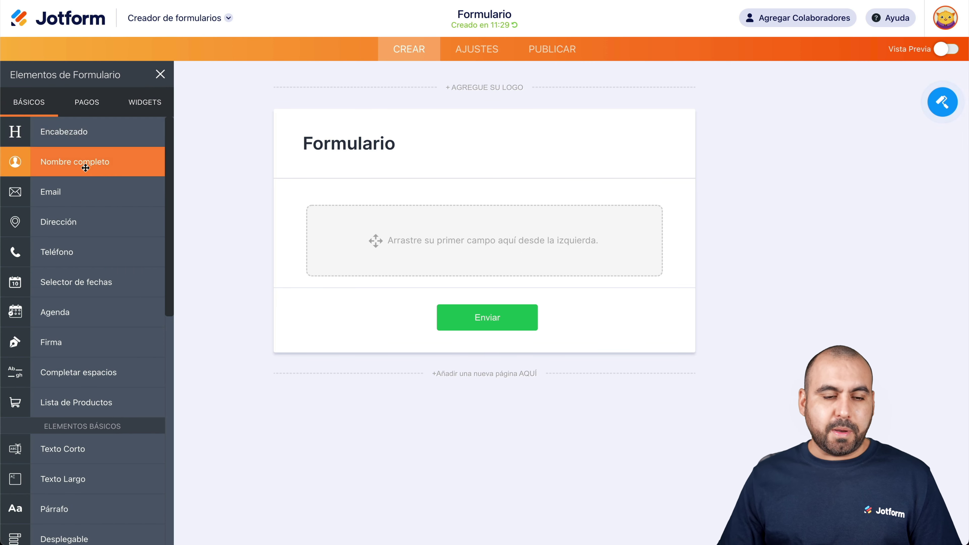
{"action": "left_click", "coordinate": [84, 169]}
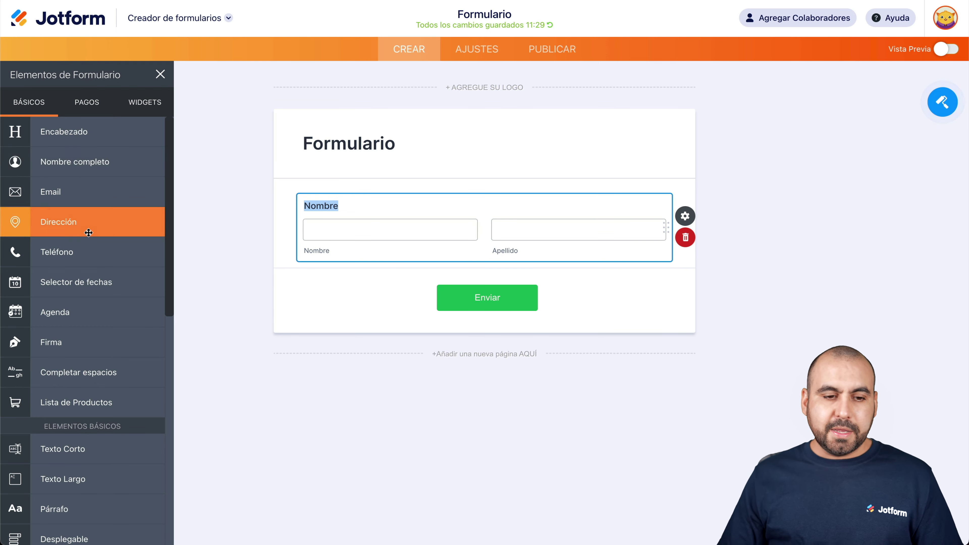
{"action": "left_click", "coordinate": [89, 232]}
{"action": "left_click", "coordinate": [90, 247]}
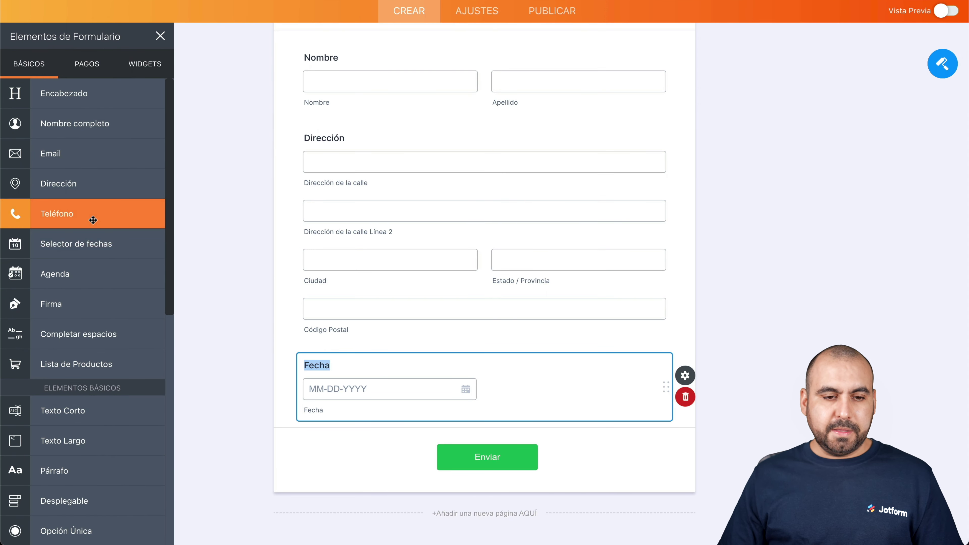
{"action": "left_click", "coordinate": [93, 220]}
{"action": "left_click", "coordinate": [79, 154]}
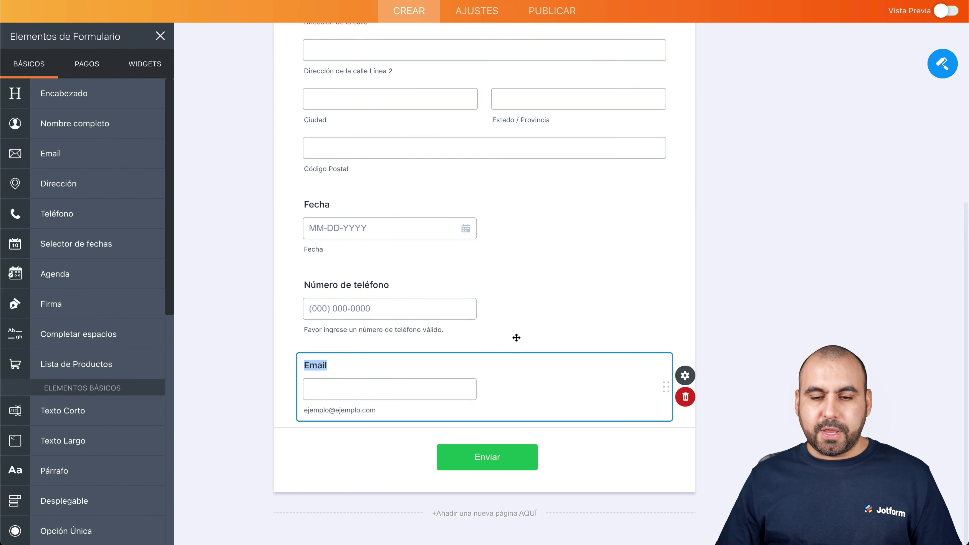
{"action": "scroll", "coordinate": [515, 338], "scroll_direction": "up", "scroll_amount": 10}
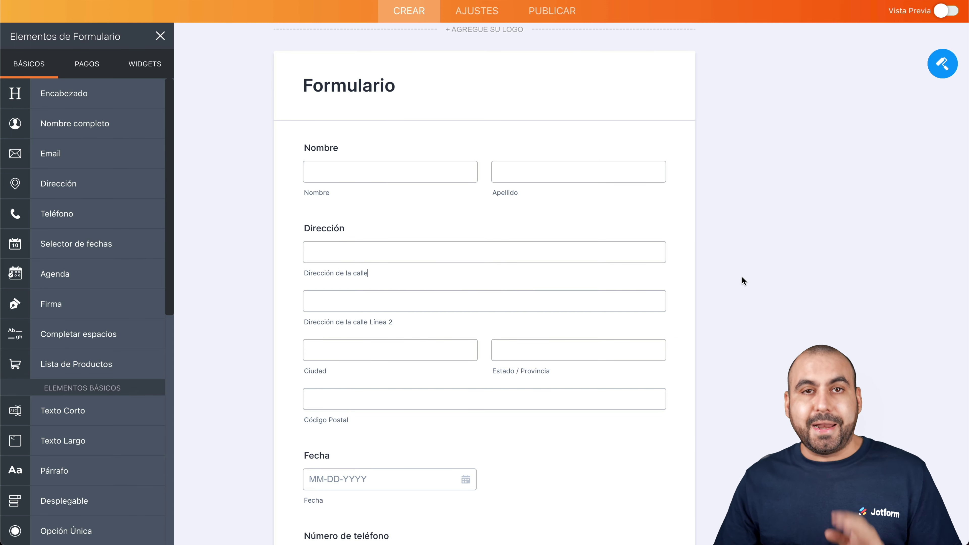
- Find the Google Sheets integration by searching 'google sheets' in the form's Integraciones settings
{"action": "left_click", "coordinate": [477, 16]}
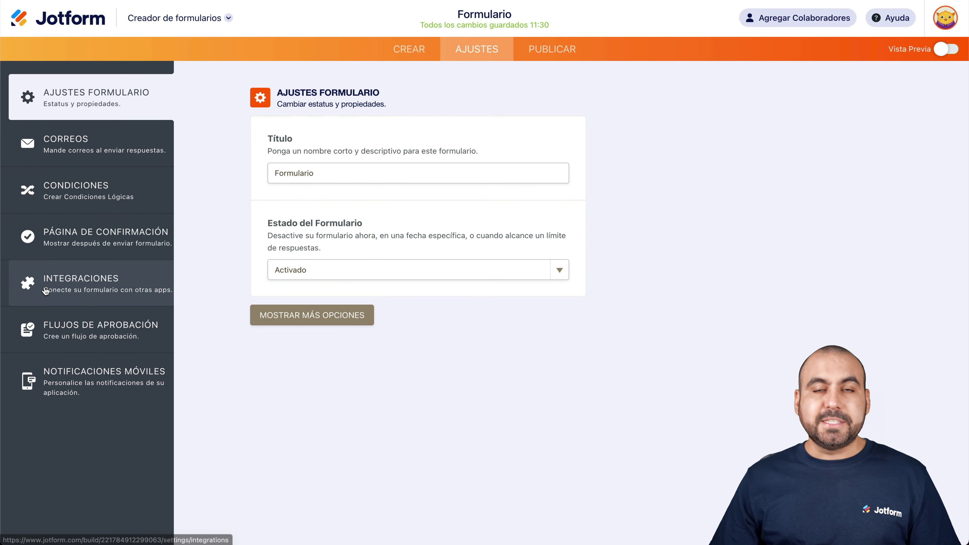
{"action": "left_click", "coordinate": [60, 291]}
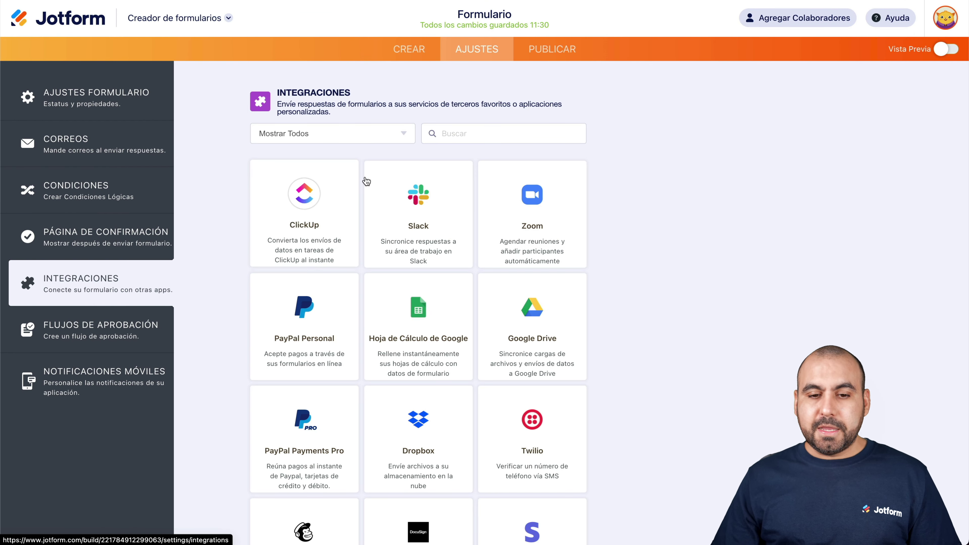
{"action": "left_click", "coordinate": [483, 132]}
{"action": "type", "text": "google "}
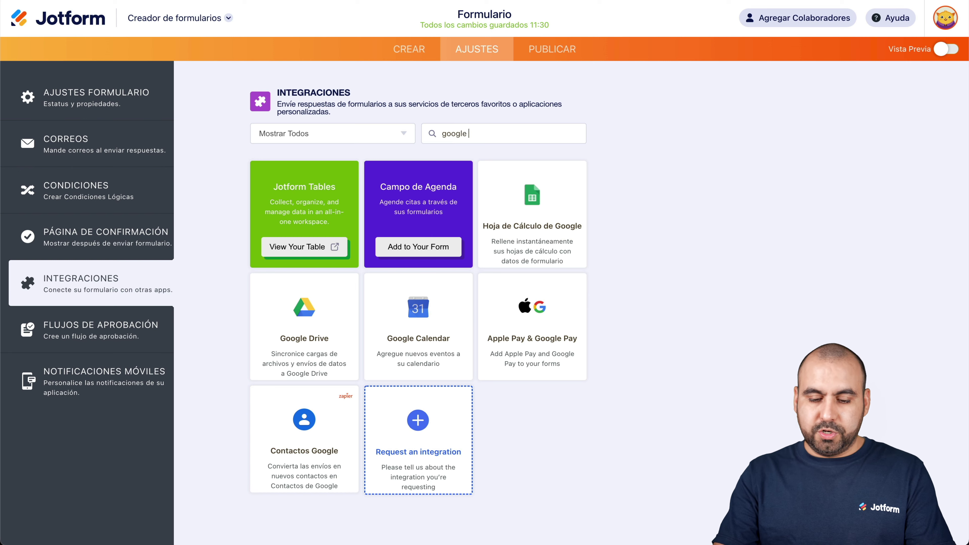
{"action": "type", "text": "sheets"}
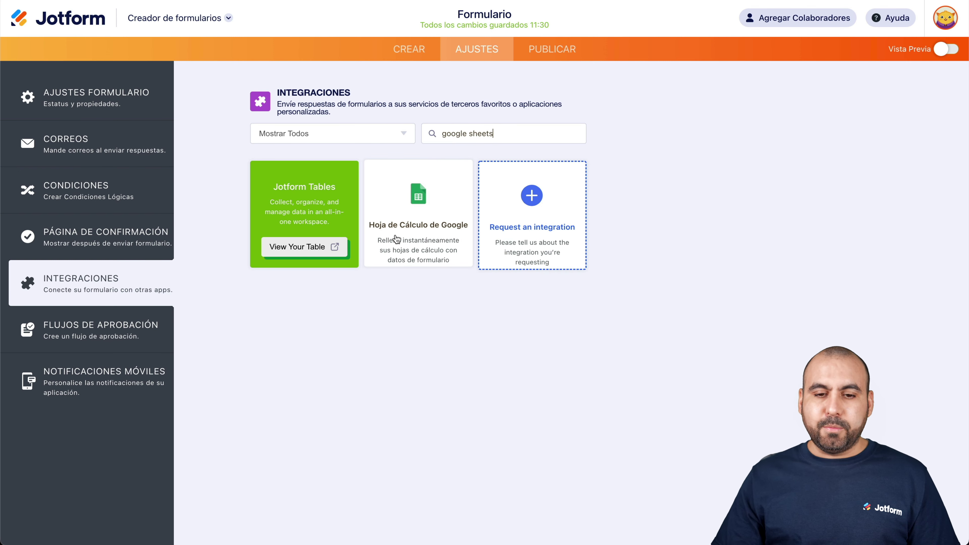
{"action": "left_click", "coordinate": [423, 237]}
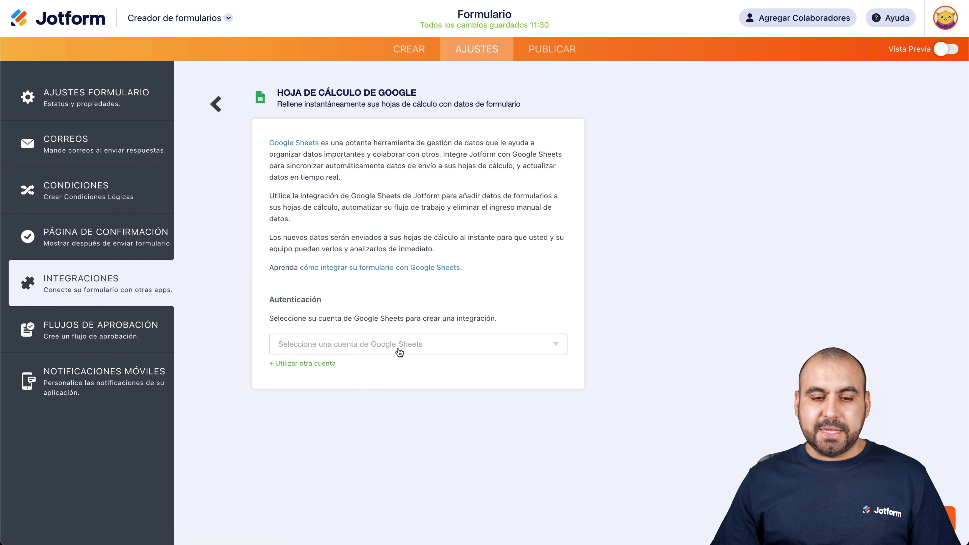
- Sign in with a Google account and allow Jotform access to Google Sheets
{"action": "left_click", "coordinate": [322, 364]}
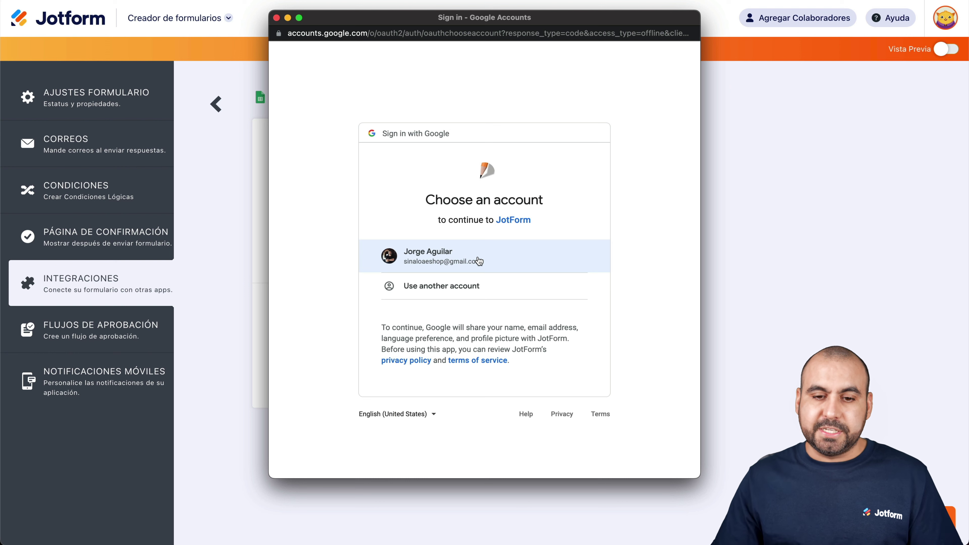
{"action": "left_click", "coordinate": [454, 259]}
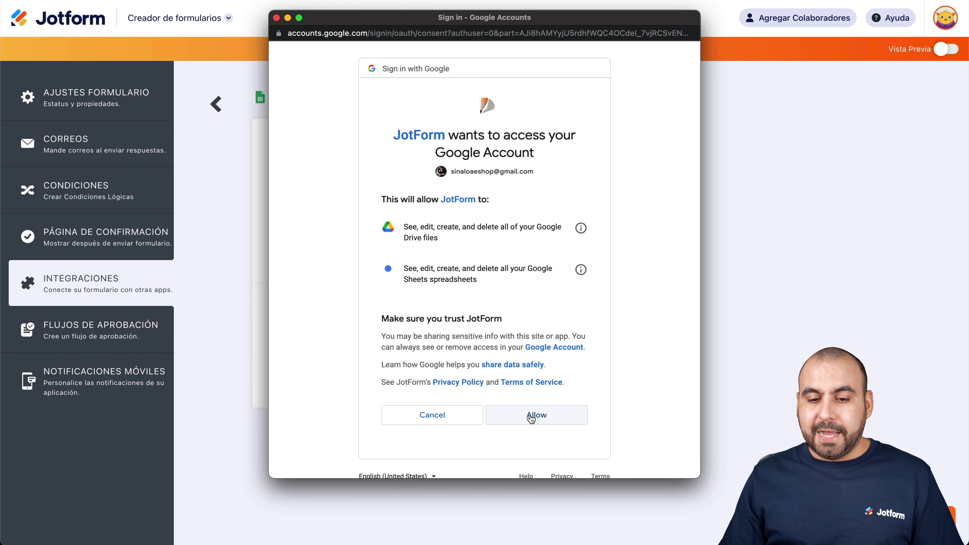
{"action": "left_click", "coordinate": [541, 419]}
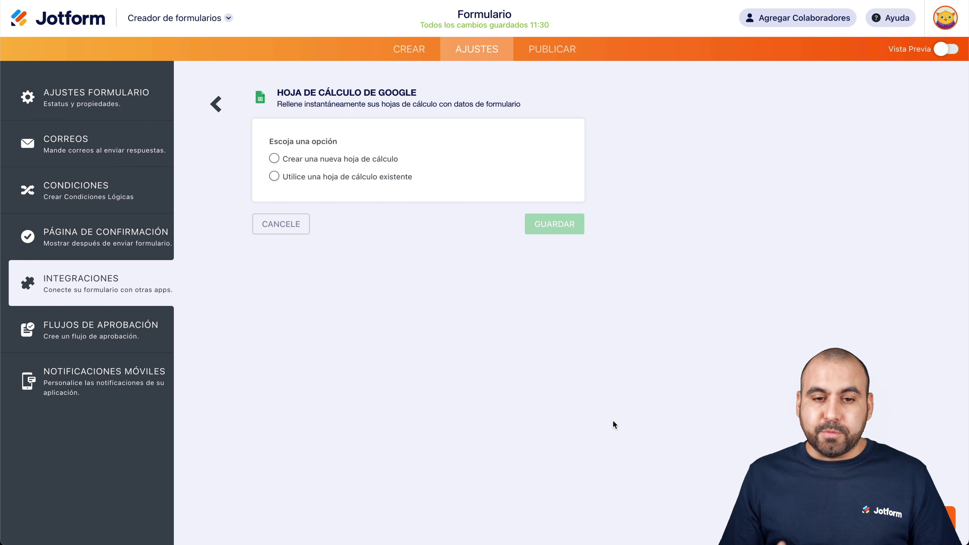
- Switch to the existing-spreadsheet option and close the spreadsheet picker without choosing a file
{"action": "left_click", "coordinate": [337, 163]}
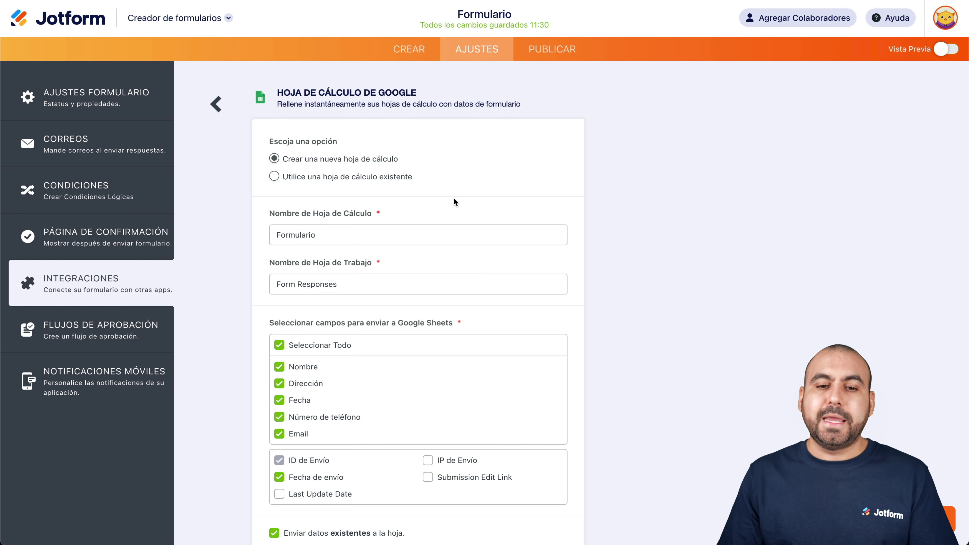
{"action": "left_click", "coordinate": [360, 180]}
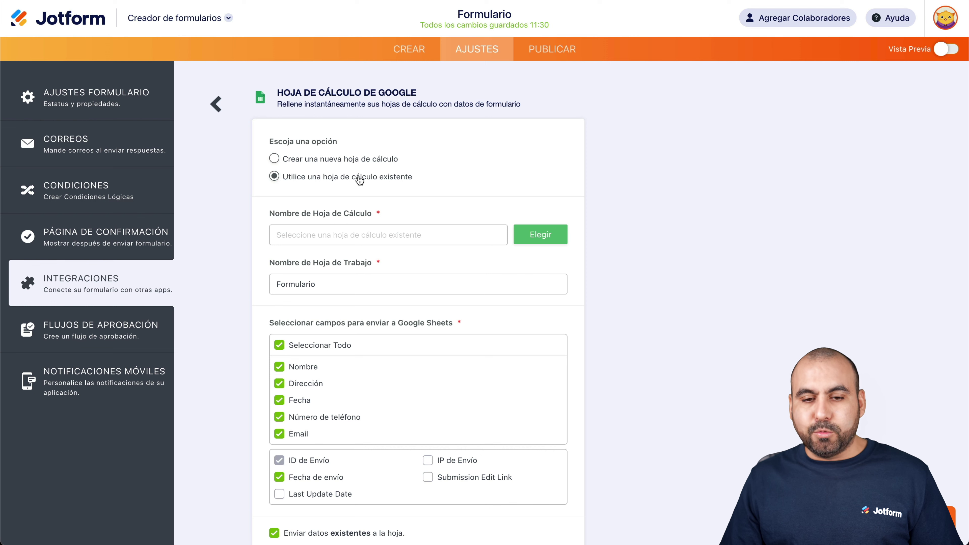
{"action": "left_click", "coordinate": [395, 236]}
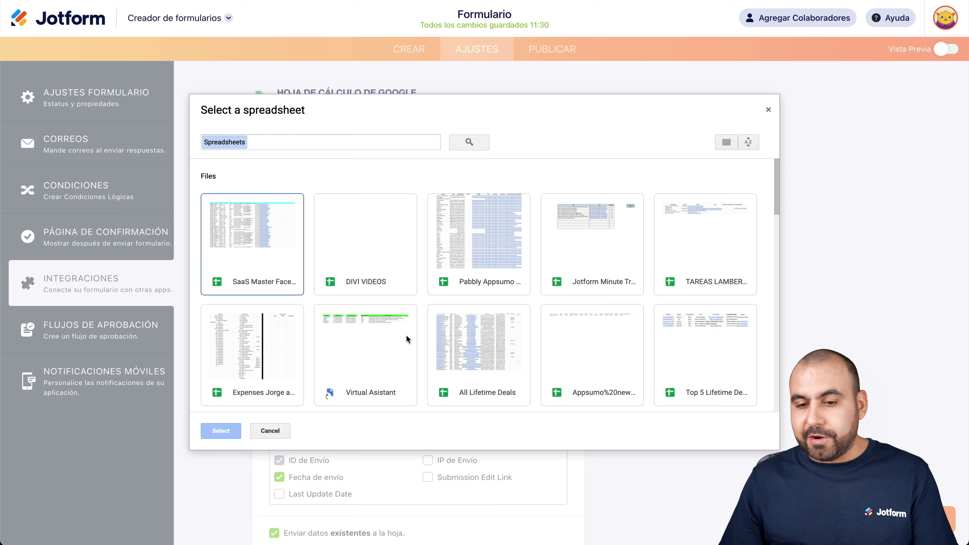
{"action": "left_click", "coordinate": [768, 110]}
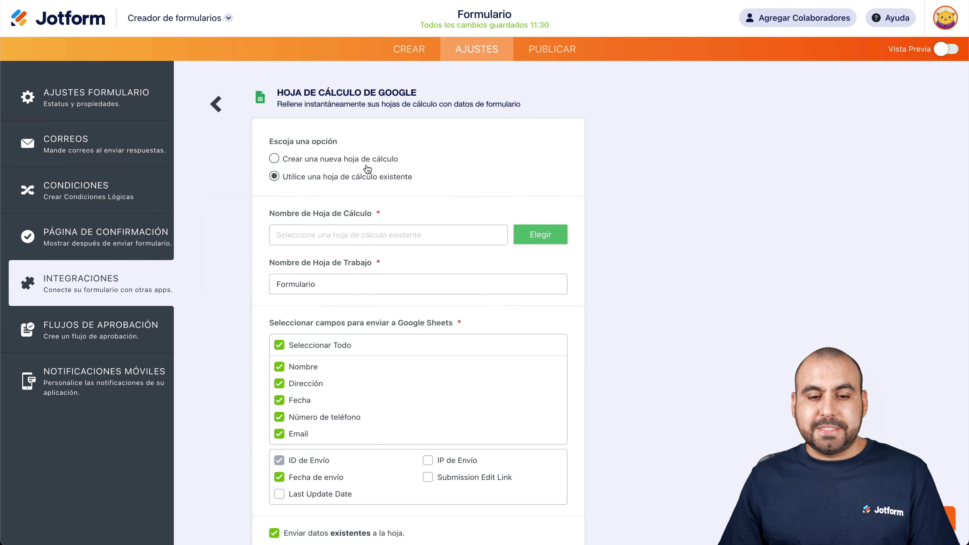
- Switch back to a new spreadsheet and rename it 'Formulario Jotform'
{"action": "left_click", "coordinate": [381, 165]}
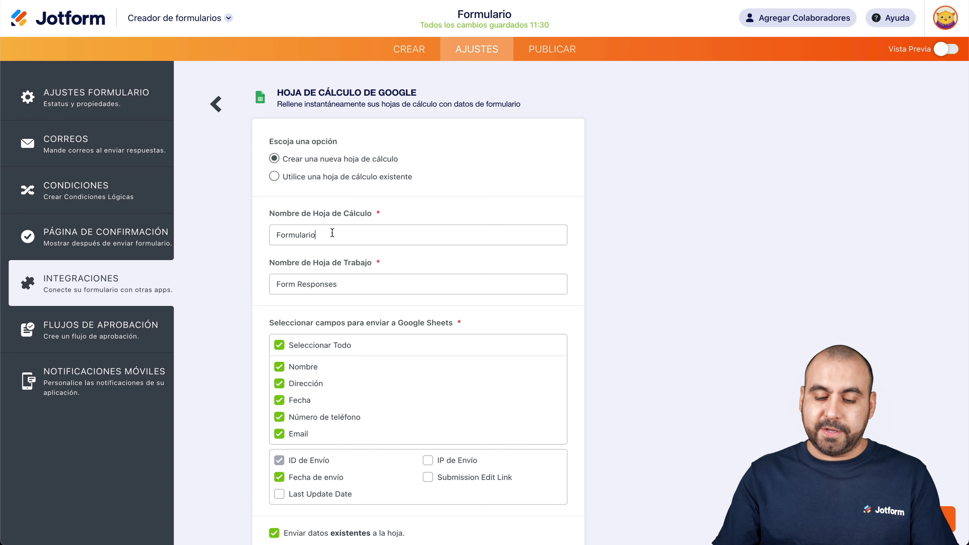
{"action": "type", "text": "Jotform"}
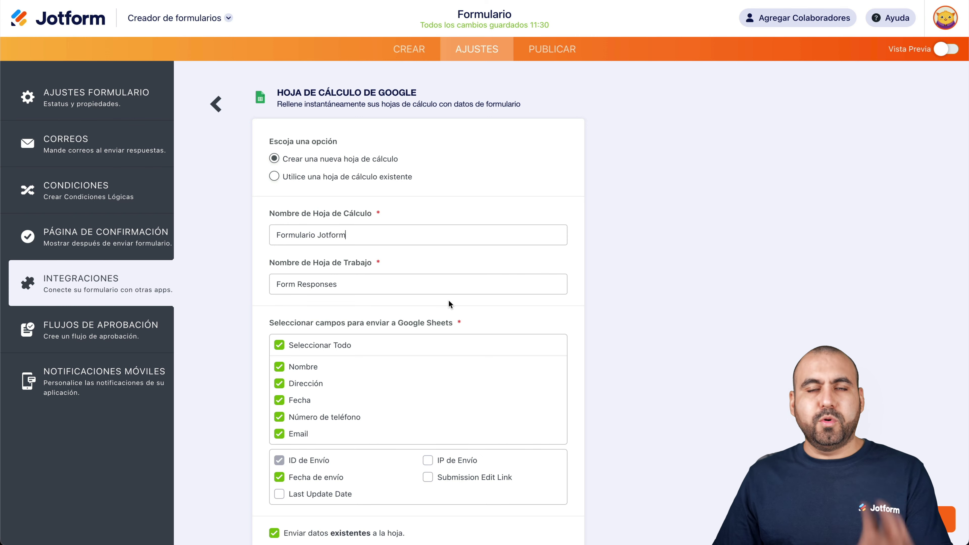
{"action": "scroll", "coordinate": [332, 292], "scroll_direction": "down", "scroll_amount": 2}
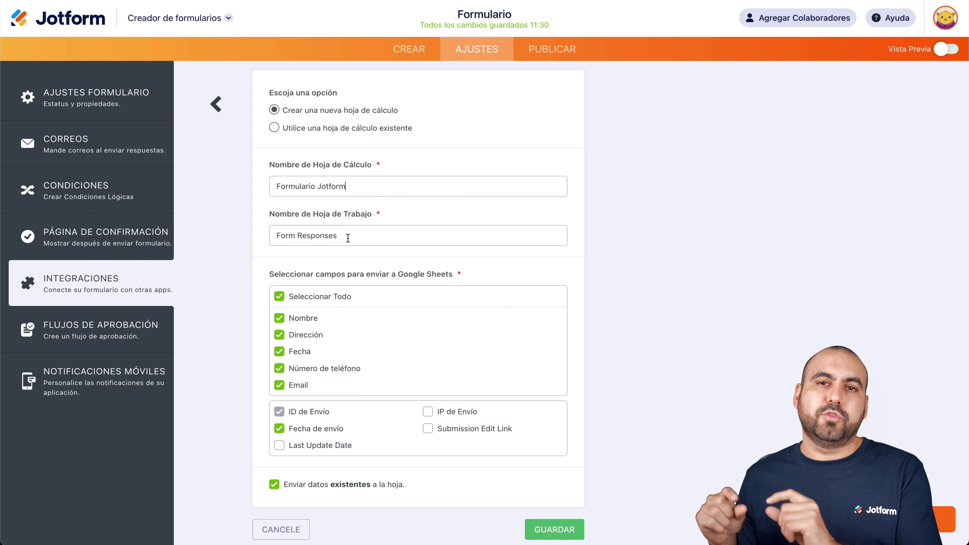
{"action": "left_click_drag", "start_coordinate": [348, 238], "coordinate": [244, 231]}
{"action": "left_click", "coordinate": [266, 240]}
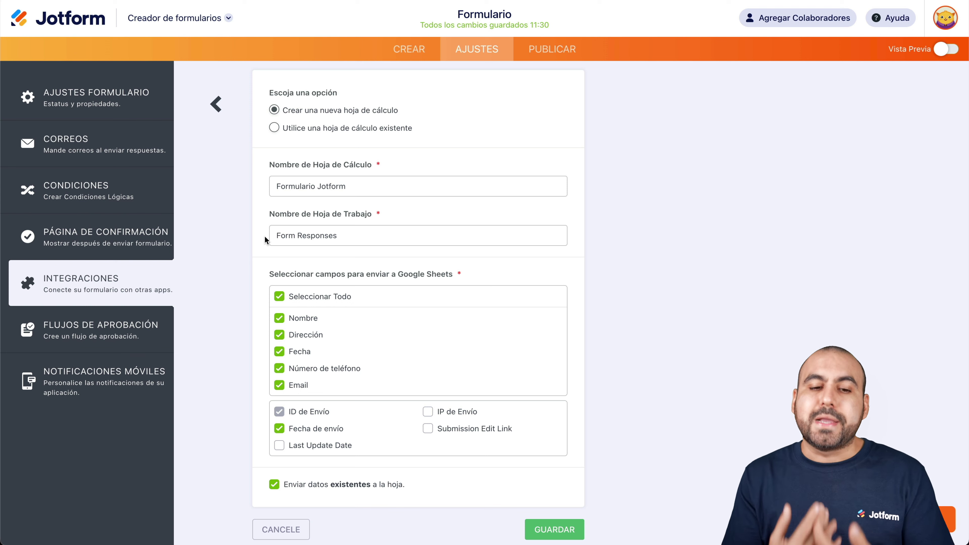
{"action": "scroll", "coordinate": [412, 385], "scroll_direction": "down", "scroll_amount": 2}
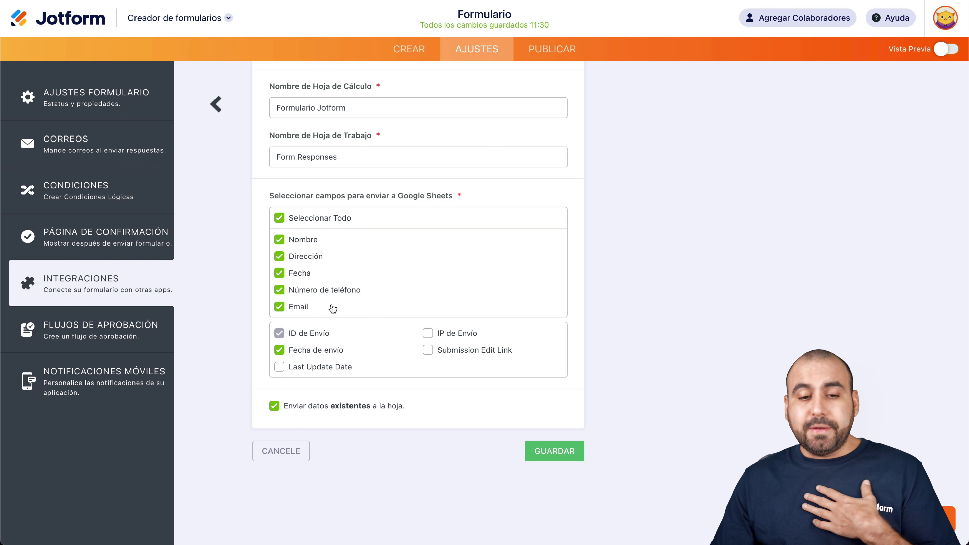
- Exclude Fecha, include Submission Edit Link, and save the Google Sheets integration
{"action": "left_click", "coordinate": [280, 272]}
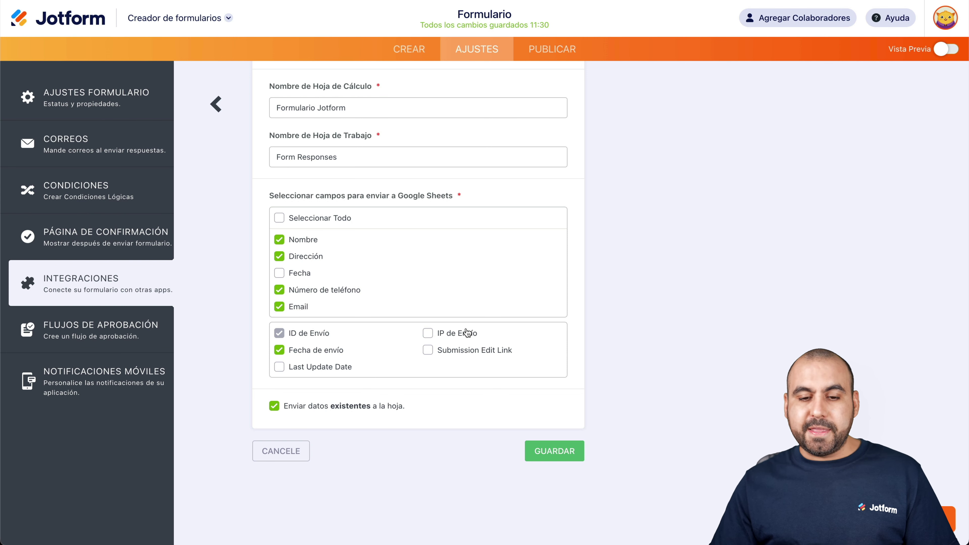
{"action": "left_click", "coordinate": [486, 356]}
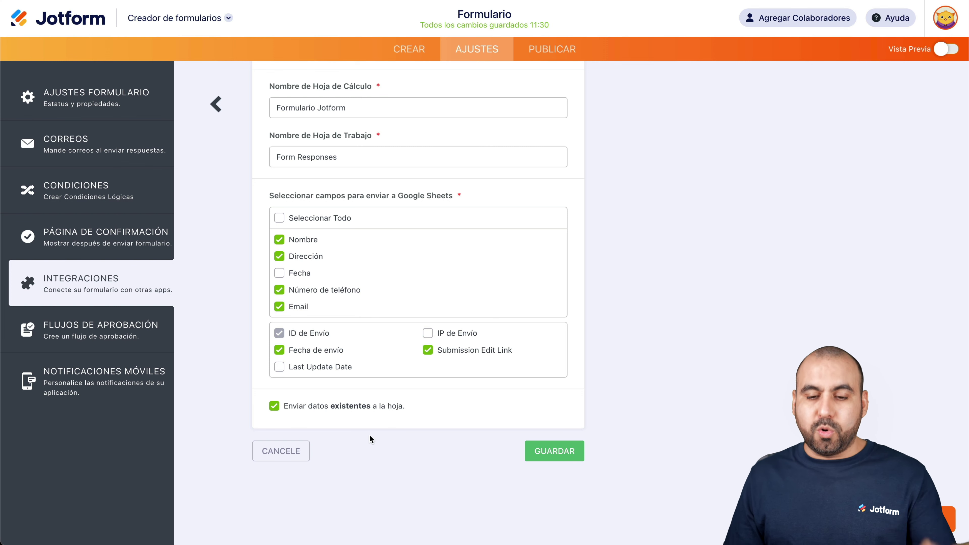
{"action": "left_click", "coordinate": [576, 457]}
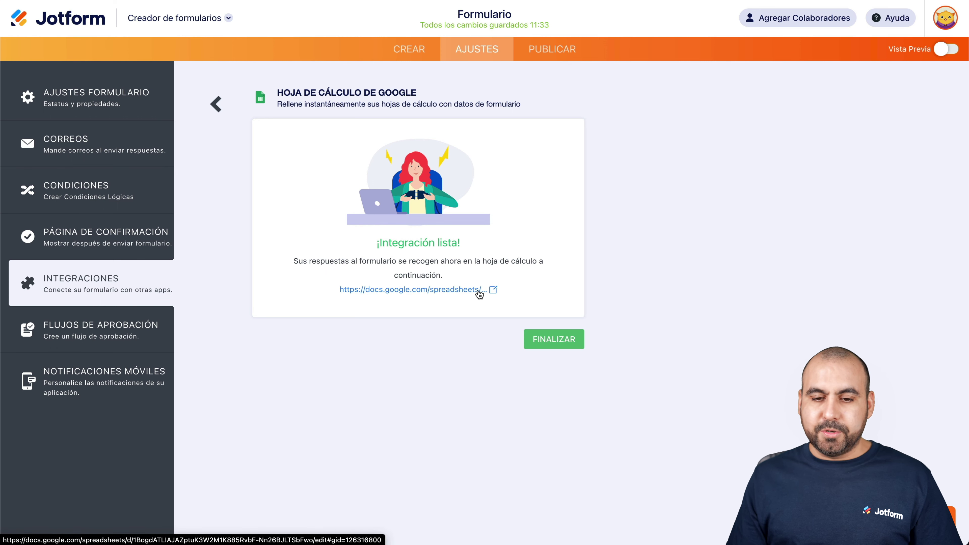
- Open the linked Formulario Jotform spreadsheet in a new tab
{"action": "left_click", "coordinate": [492, 290]}
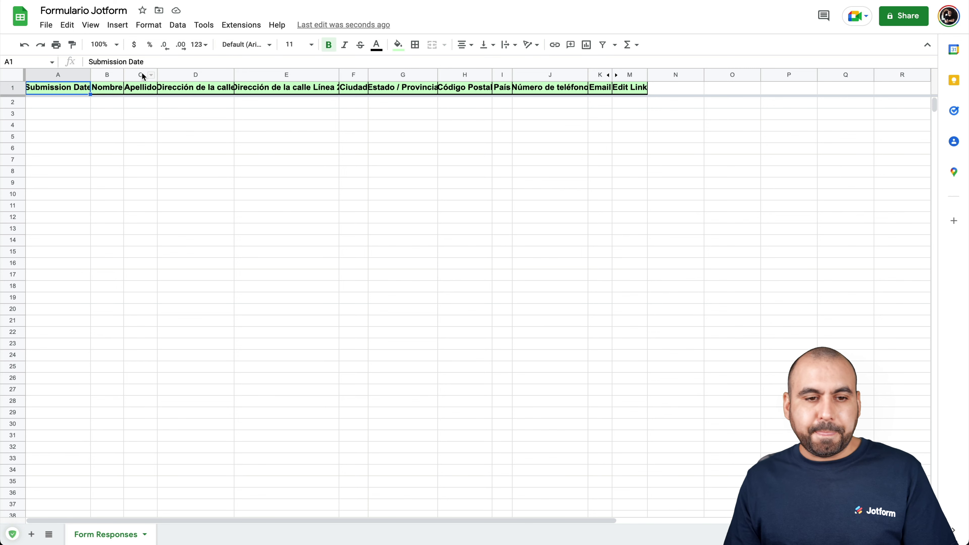
- Widen columns C through M to fit their headers and unhide the Submission ID column
{"action": "left_click_drag", "start_coordinate": [123, 75], "coordinate": [163, 75]}
{"action": "left_click_drag", "start_coordinate": [239, 74], "coordinate": [247, 74]}
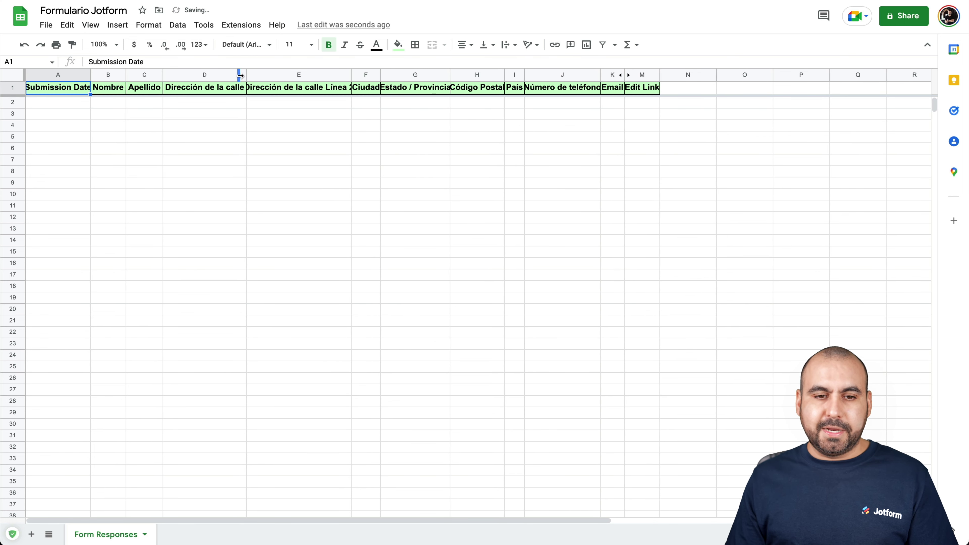
{"action": "left_click_drag", "start_coordinate": [351, 75], "coordinate": [394, 75]}
{"action": "left_click_drag", "start_coordinate": [459, 75], "coordinate": [547, 74]}
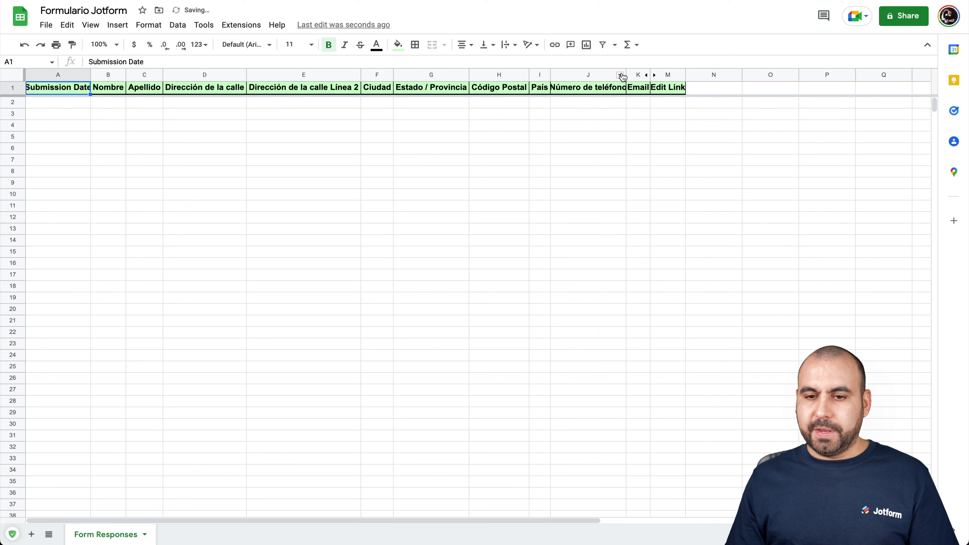
{"action": "left_click", "coordinate": [629, 74]}
{"action": "left_click_drag", "start_coordinate": [627, 75], "coordinate": [633, 75]}
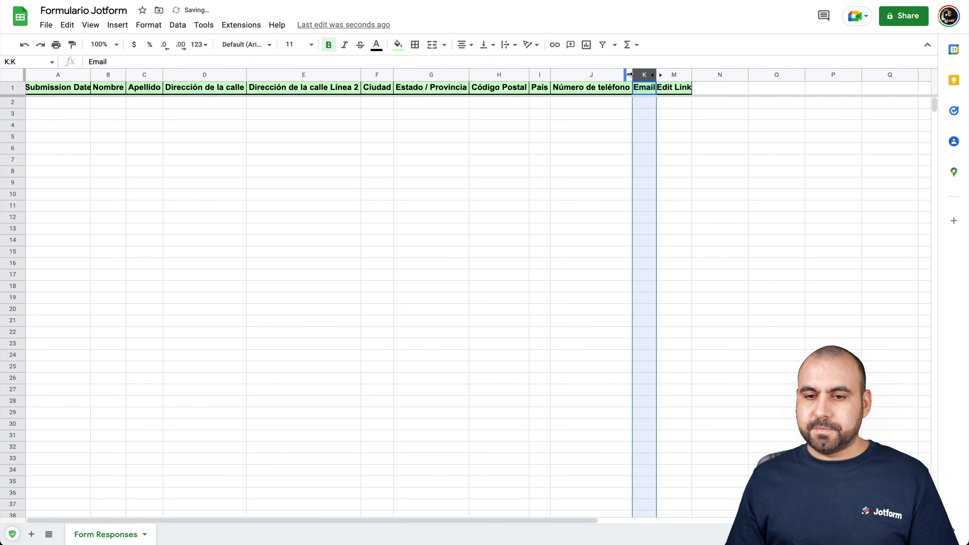
{"action": "left_click", "coordinate": [657, 75]}
{"action": "double_click", "coordinate": [656, 75]}
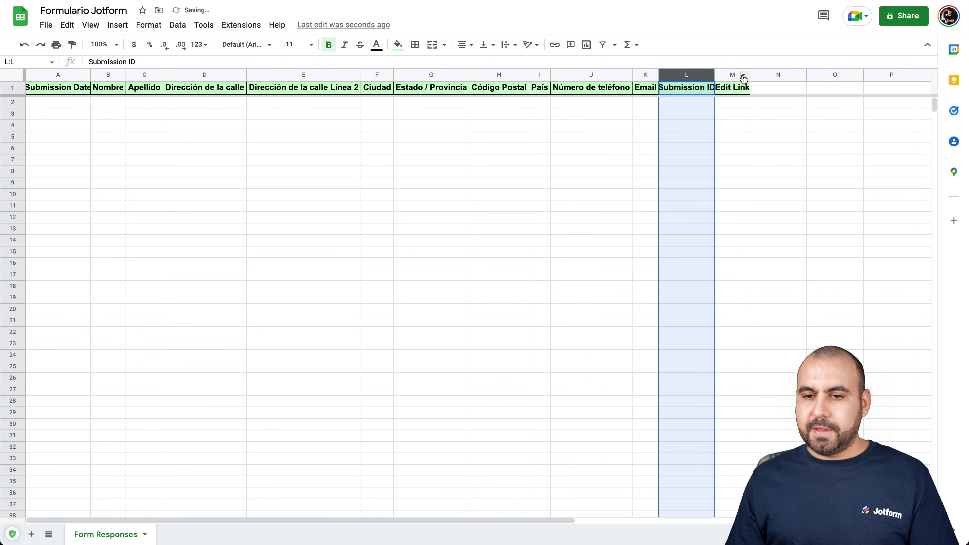
{"action": "double_click", "coordinate": [749, 75]}
{"action": "left_click", "coordinate": [479, 228]}
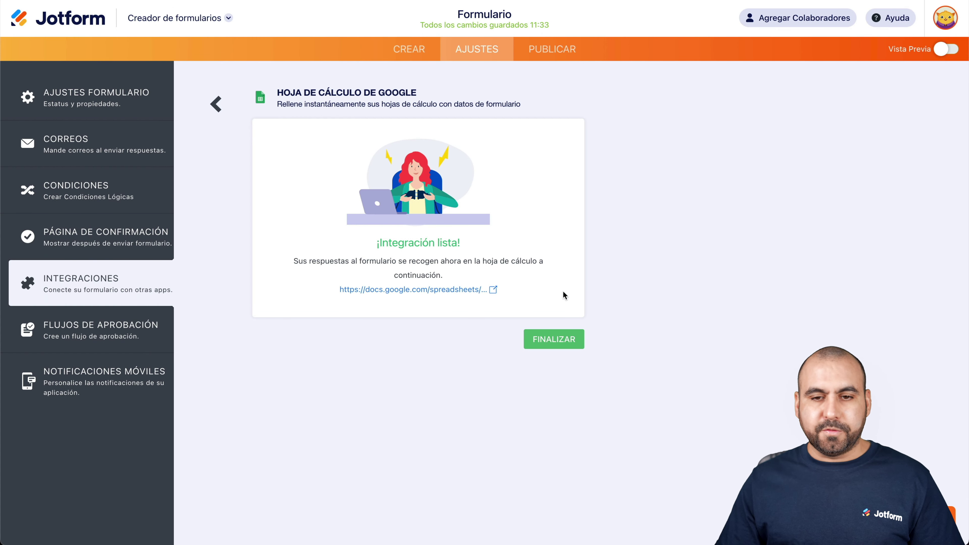
- Open the published form's live link in a new tab from the Publicar section
{"action": "left_click", "coordinate": [557, 56]}
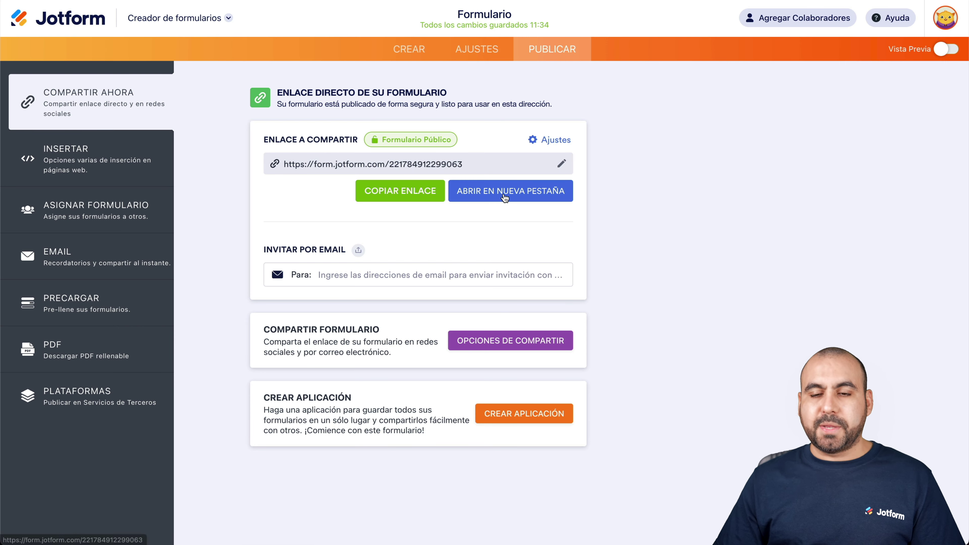
{"action": "left_click", "coordinate": [503, 197]}
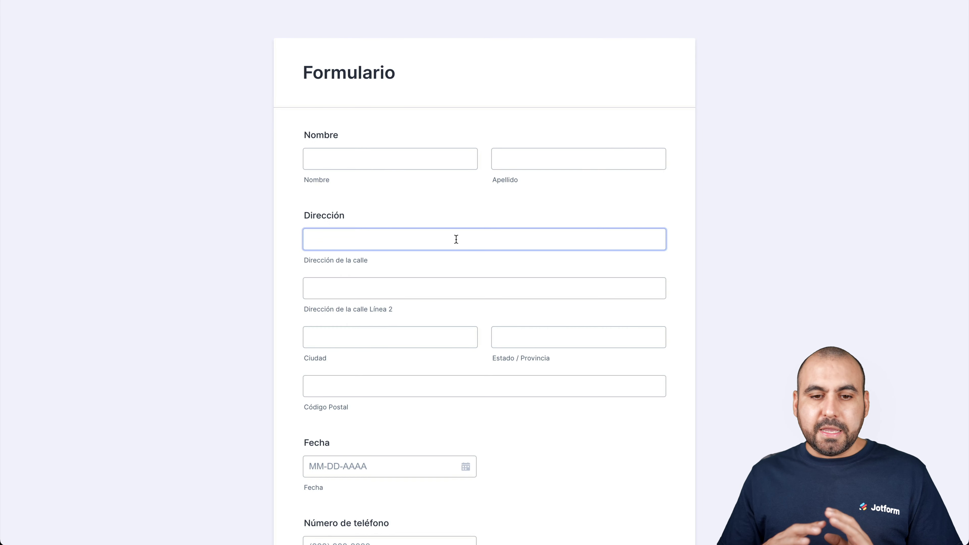
- Enter a test first and last name in the name fields
{"action": "left_click", "coordinate": [428, 160]}
{"action": "type", "text": "jorge"}
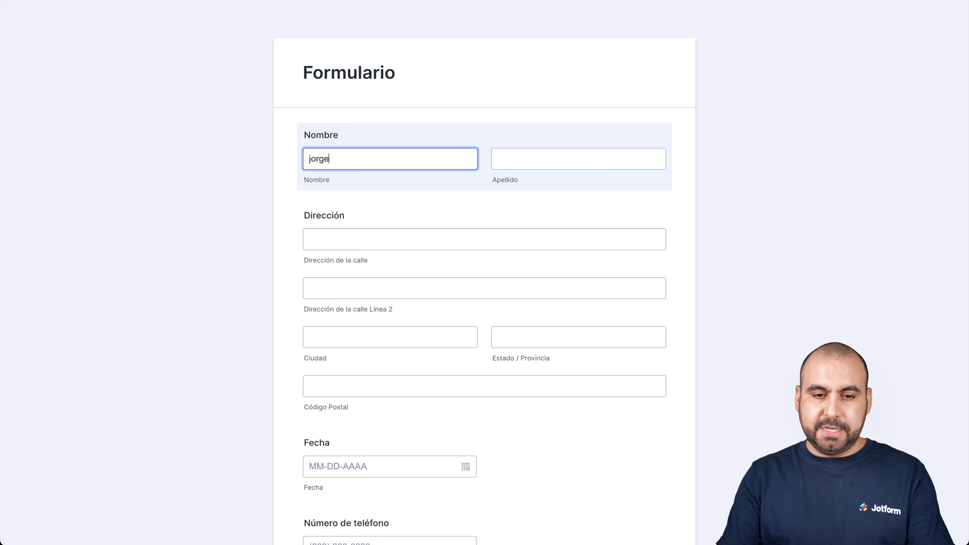
{"action": "key", "text": "BackSpace"}
{"action": "key", "text": "BackSpace"}
{"action": "key", "text": "BackSpace"}
{"action": "key", "text": "BackSpace"}
{"action": "key", "text": "BackSpace"}
{"action": "key", "text": "Tab"}
- Fill in the street address, city, state and postal code fields
{"action": "left_click", "coordinate": [398, 237]}
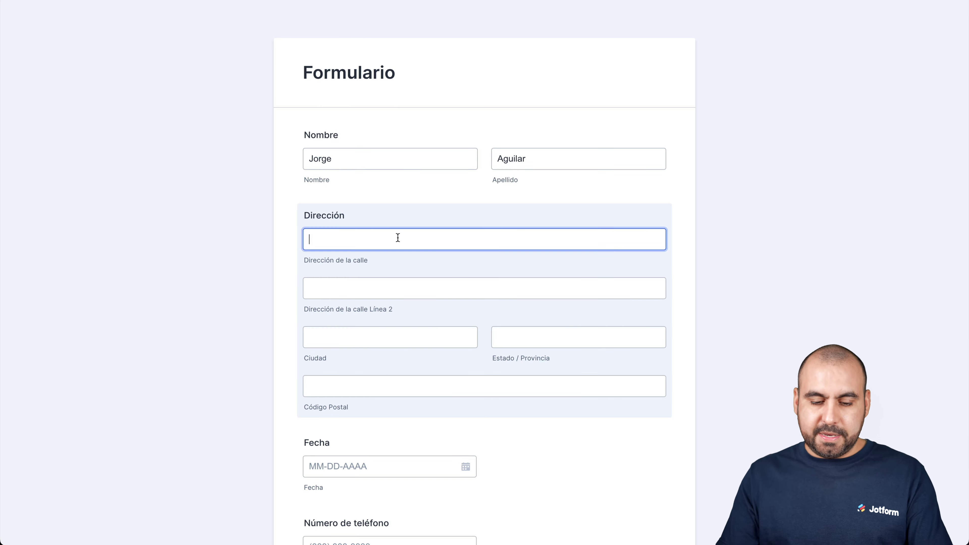
{"action": "type", "text": "calle 1"}
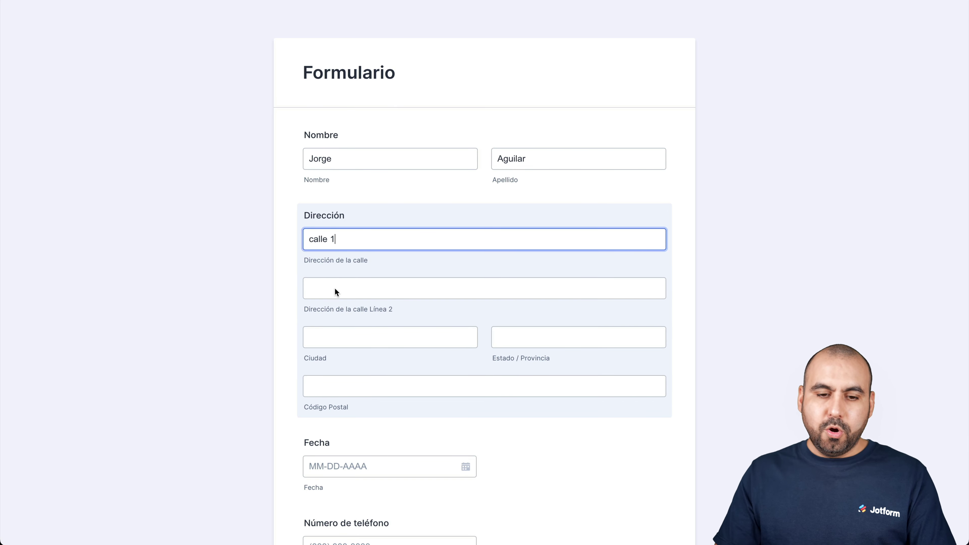
{"action": "scroll", "coordinate": [346, 371], "scroll_direction": "down", "scroll_amount": 2}
{"action": "scroll", "coordinate": [346, 371], "scroll_direction": "down", "scroll_amount": 3}
{"action": "left_click", "coordinate": [338, 227]}
{"action": "type", "text": "t"}
{"action": "key", "text": "BackSpace"}
{"action": "type", "text": "Ti"}
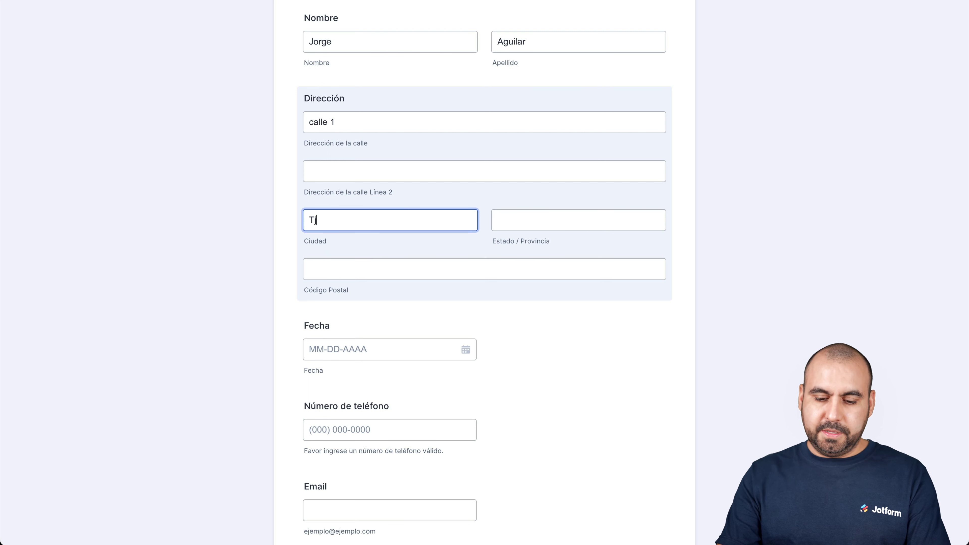
{"action": "type", "text": "juana"}
{"action": "left_click", "coordinate": [534, 214]}
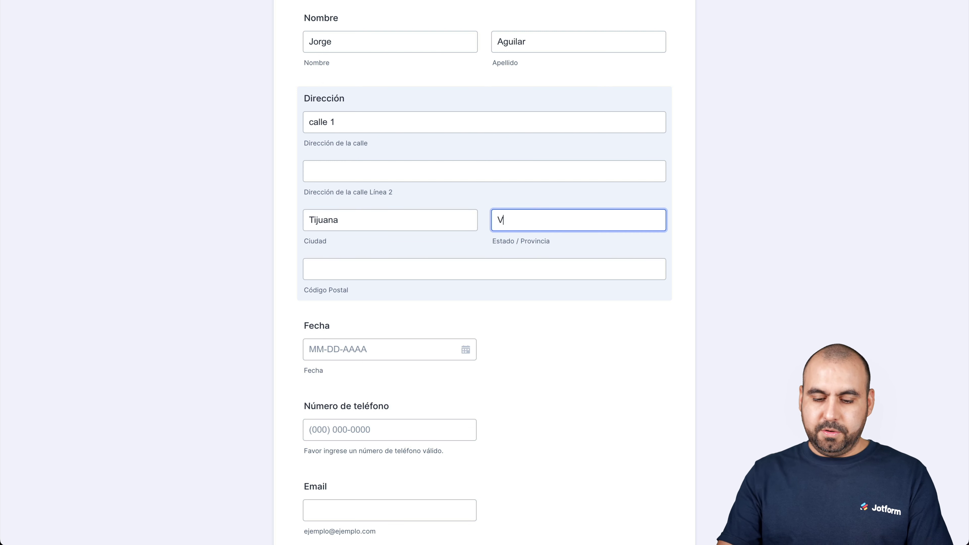
{"action": "type", "text": "BC"}
{"action": "left_click", "coordinate": [461, 267]}
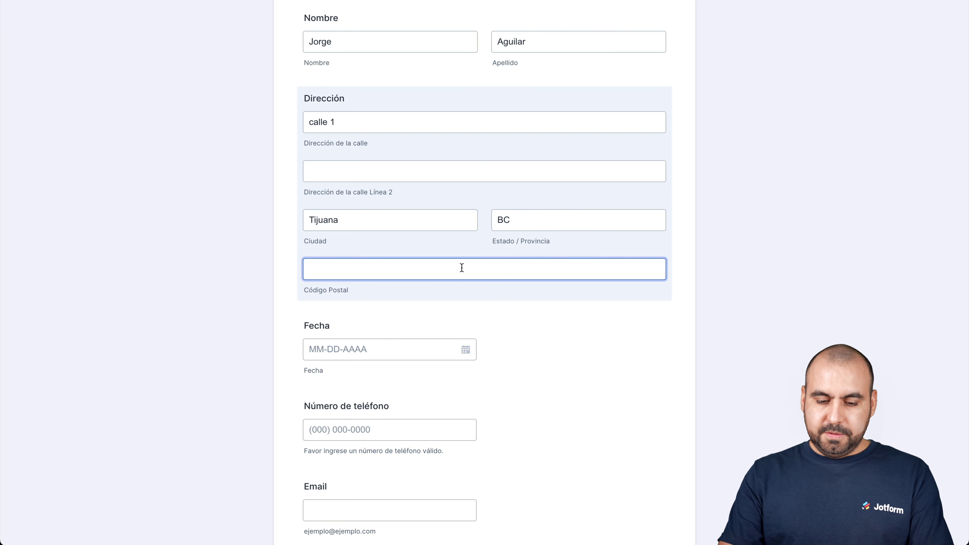
{"action": "type", "text": "00000"}
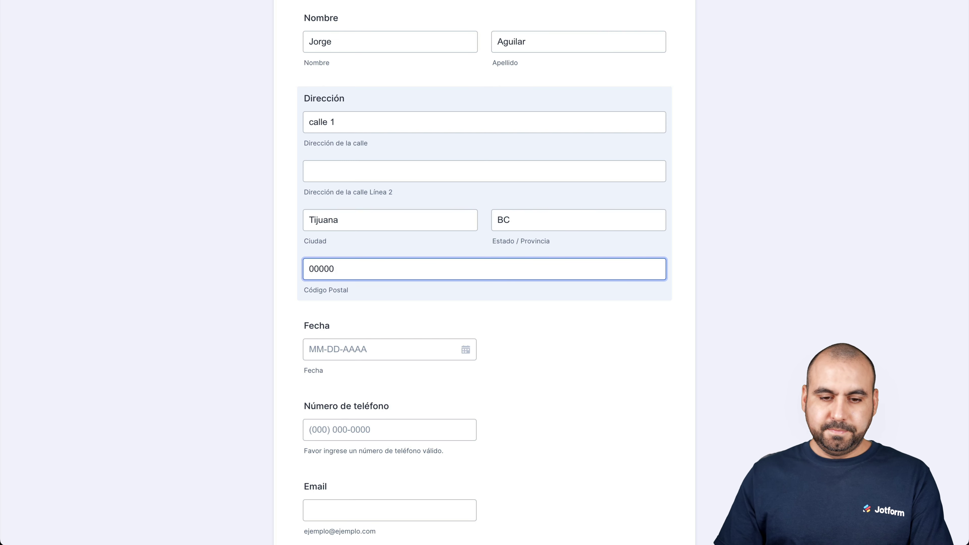
- Set the Fecha date to June 30, 2022 using the calendar
{"action": "scroll", "coordinate": [527, 347], "scroll_direction": "down", "scroll_amount": 1}
{"action": "scroll", "coordinate": [525, 343], "scroll_direction": "down", "scroll_amount": 3}
{"action": "left_click", "coordinate": [383, 240]}
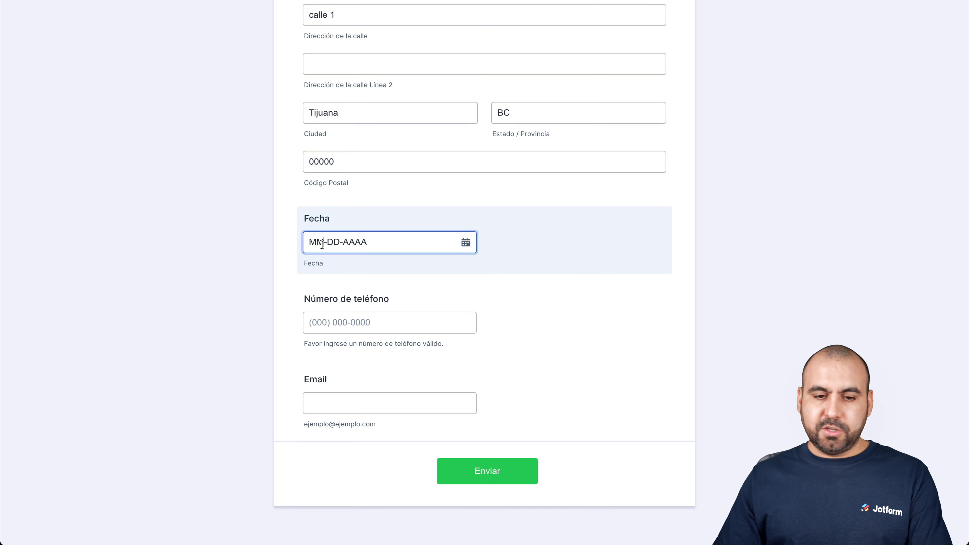
{"action": "left_click", "coordinate": [466, 242]}
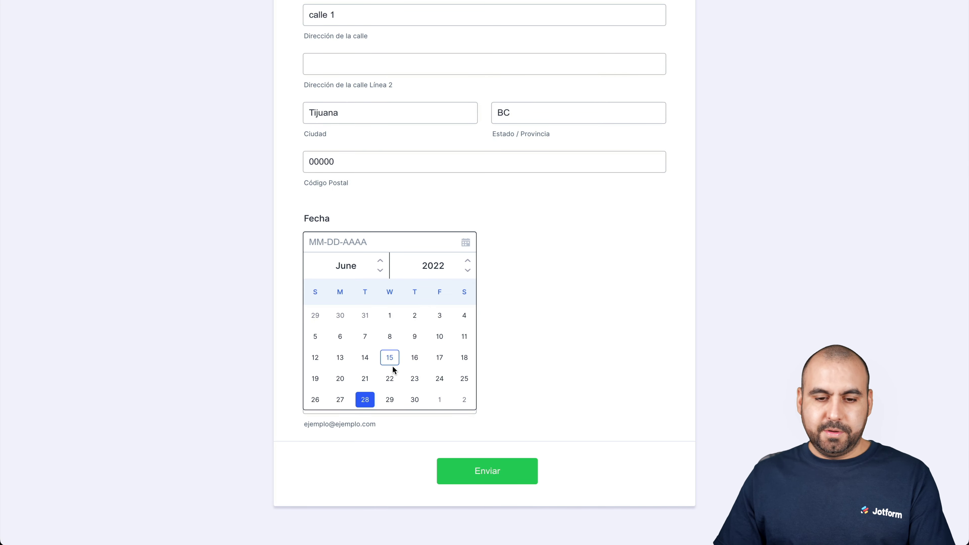
{"action": "left_click", "coordinate": [405, 395]}
- Enter a test phone number and email address, then submit the form
{"action": "left_click", "coordinate": [385, 324]}
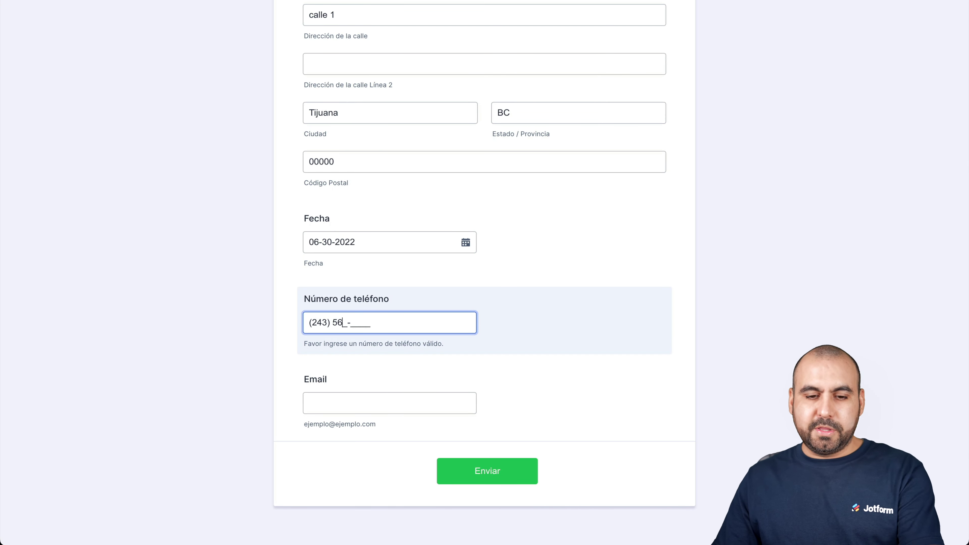
{"action": "left_click", "coordinate": [363, 400]}
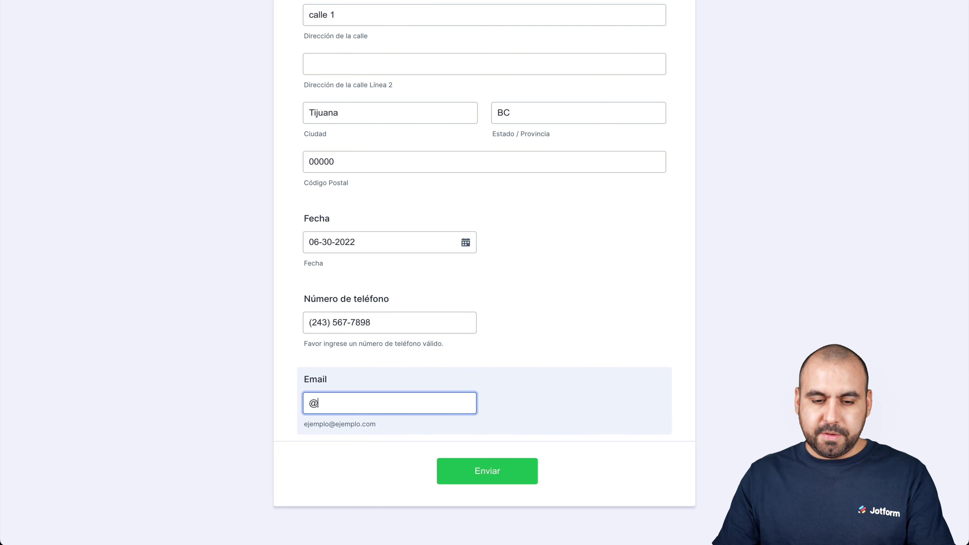
{"action": "left_click", "coordinate": [511, 473]}
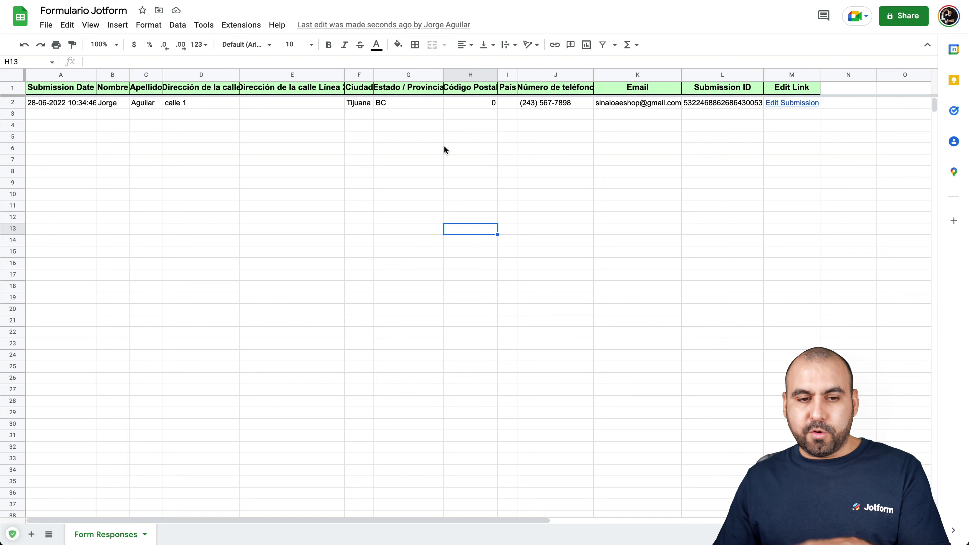
- Widen columns D and E to show their full headers and autofit column A to the submission date
{"action": "left_click_drag", "start_coordinate": [244, 76], "coordinate": [251, 109]}
{"action": "left_click", "coordinate": [282, 100]}
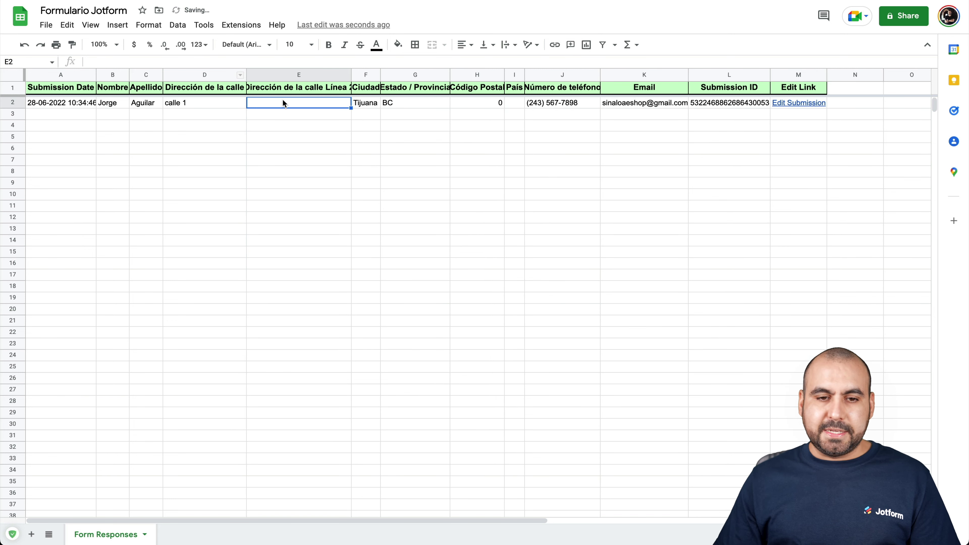
{"action": "left_click_drag", "start_coordinate": [351, 76], "coordinate": [361, 76]}
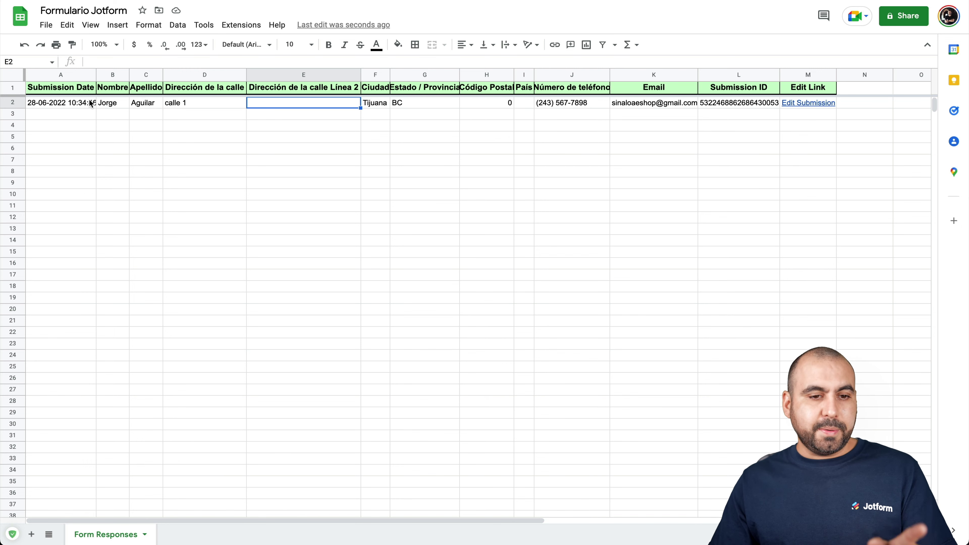
{"action": "double_click", "coordinate": [95, 74]}
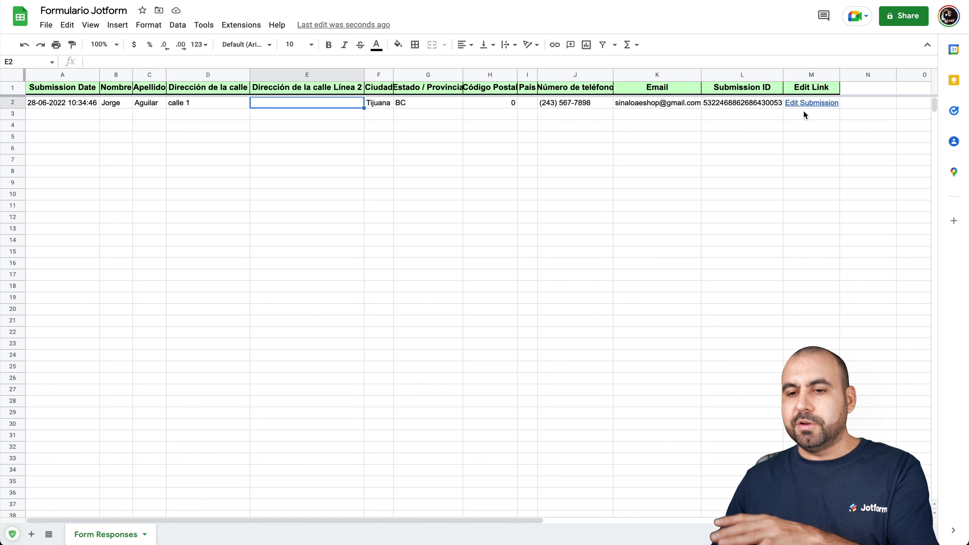
- Follow the Edit Submission link in cell M2 to the submission's edit page
{"action": "left_click", "coordinate": [809, 164]}
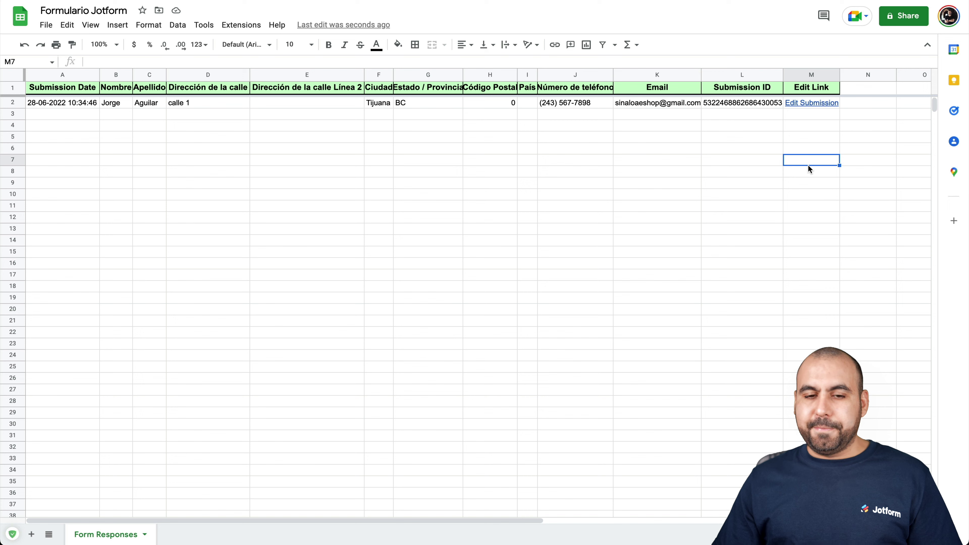
{"action": "left_click", "coordinate": [782, 136]}
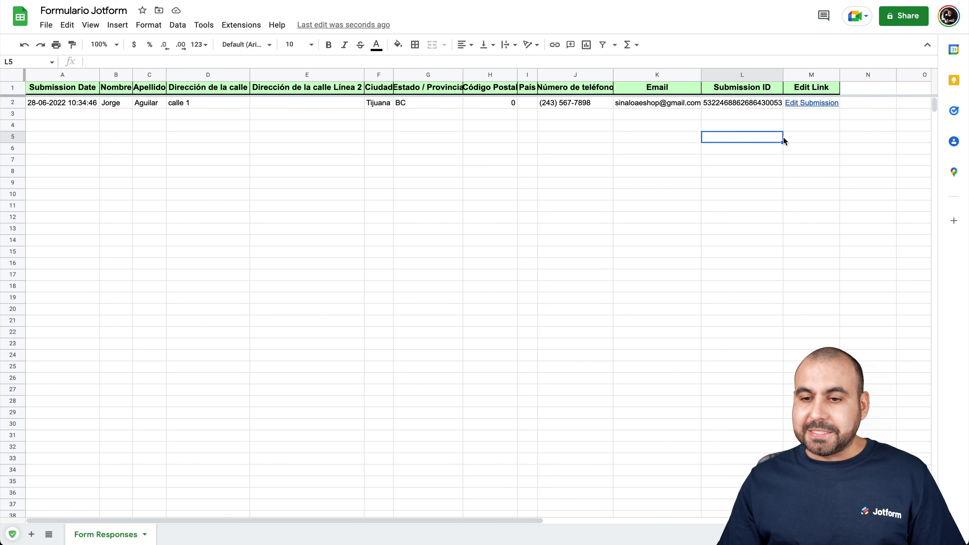
{"action": "left_click", "coordinate": [810, 102]}
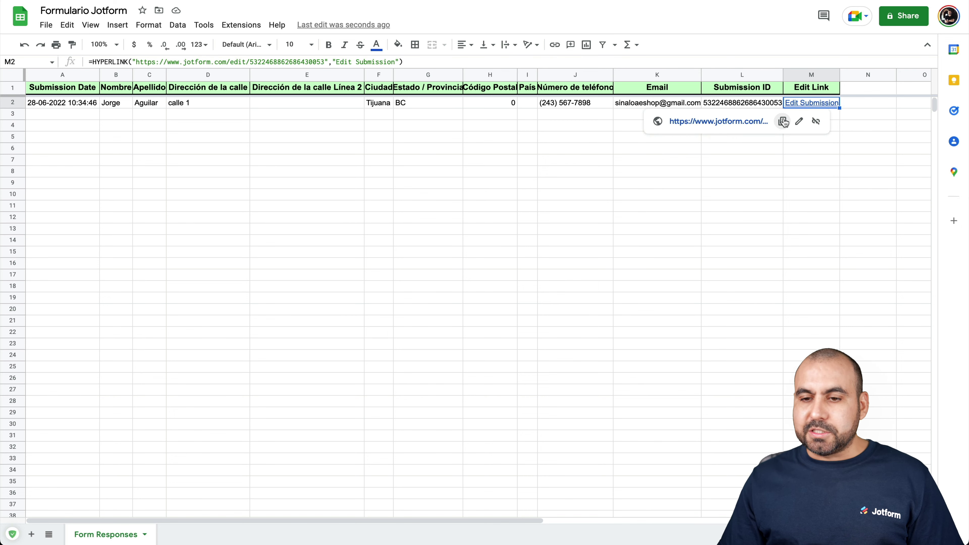
{"action": "left_click", "coordinate": [746, 122]}
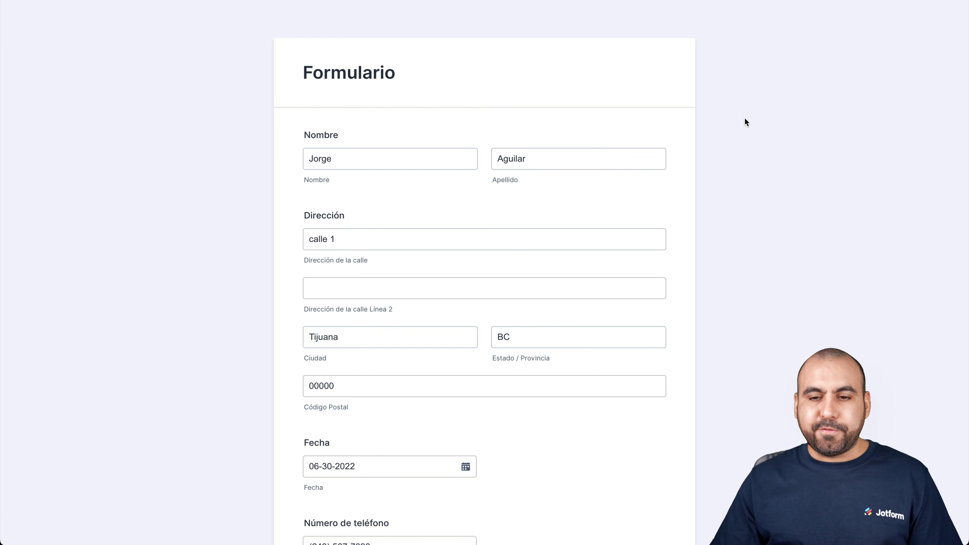
- Review the pre-filled submission, from the address fields to date 06-30-2022, phone and email
{"action": "scroll", "coordinate": [745, 119], "scroll_direction": "down", "scroll_amount": 3}
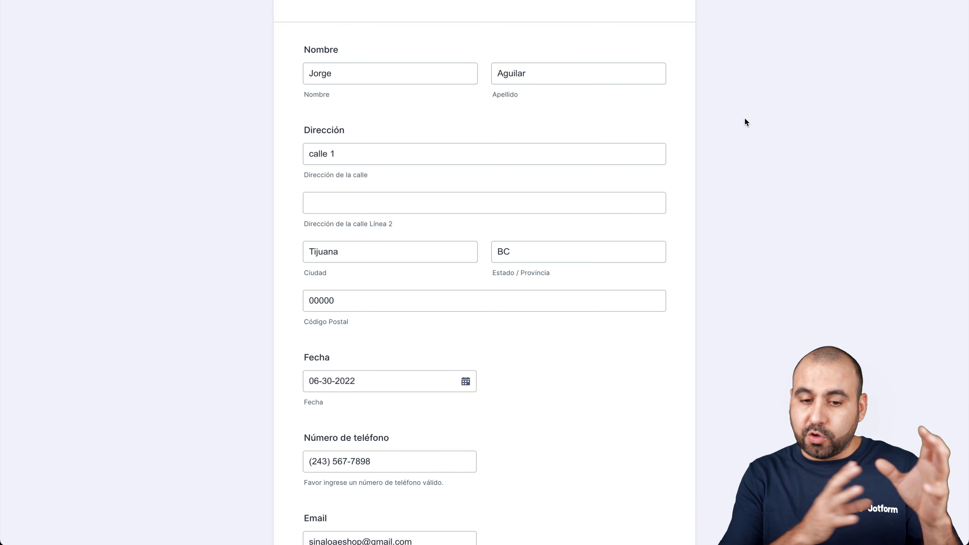
{"action": "scroll", "coordinate": [427, 392], "scroll_direction": "down", "scroll_amount": 4}
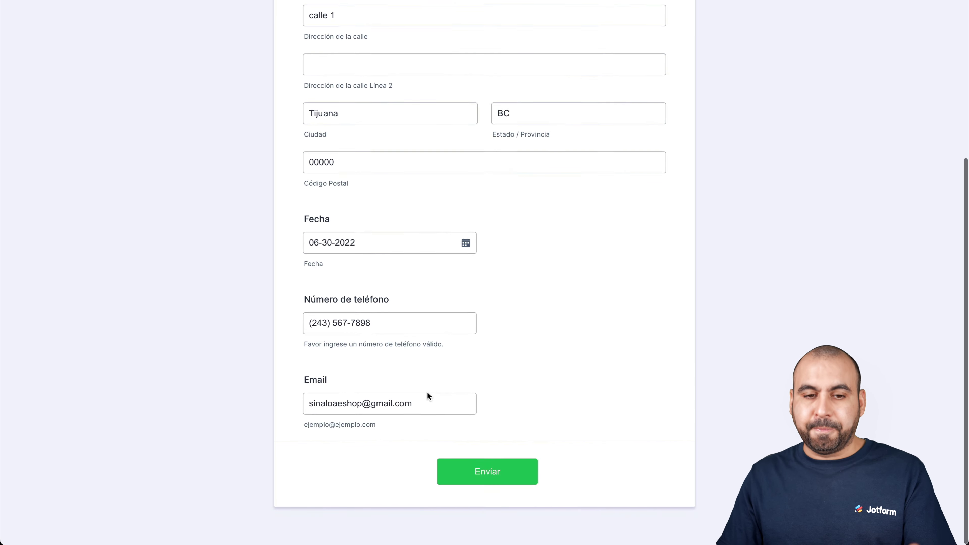
{"action": "scroll", "coordinate": [427, 392], "scroll_direction": "up", "scroll_amount": 5}
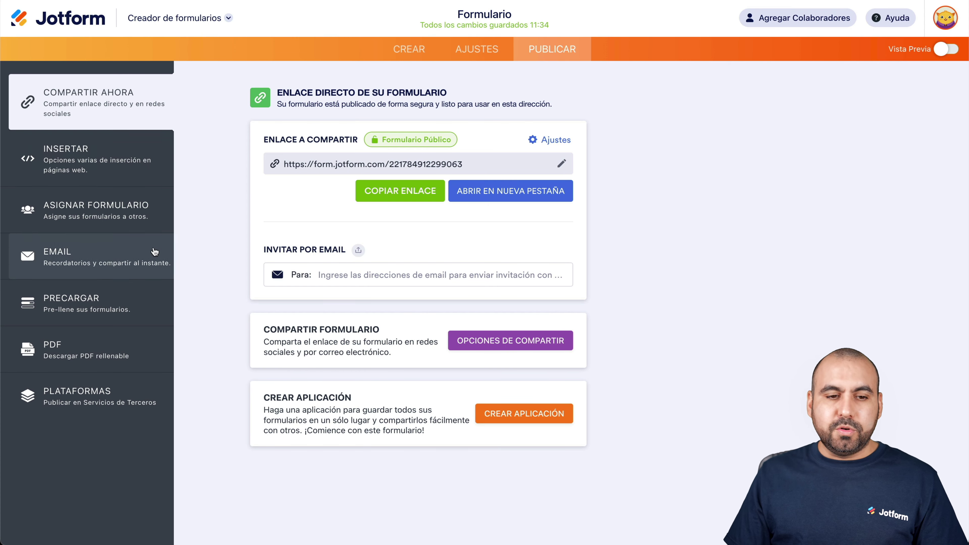
- Open the Google Sheets integration for editing from Ajustes > Integraciones
{"action": "left_click", "coordinate": [496, 51]}
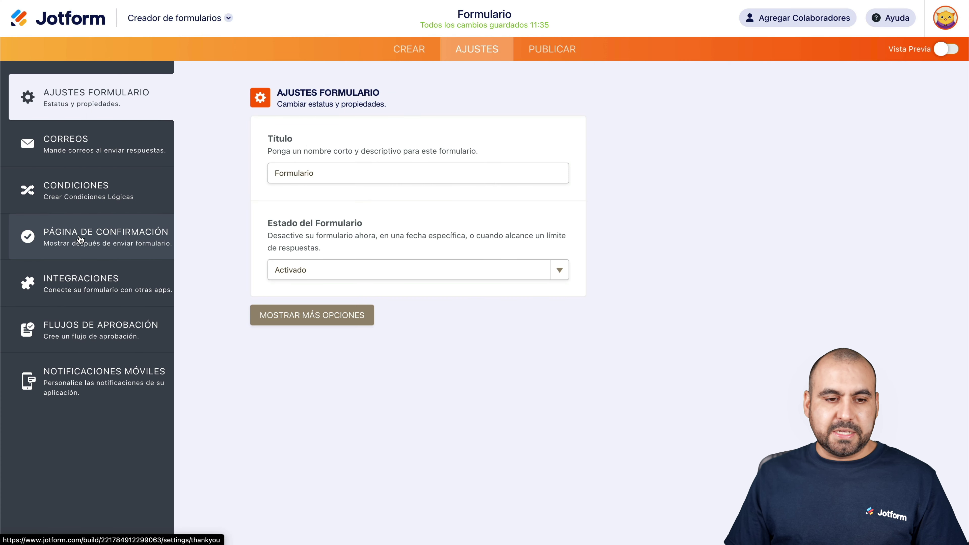
{"action": "left_click", "coordinate": [90, 285]}
{"action": "left_click", "coordinate": [294, 201]}
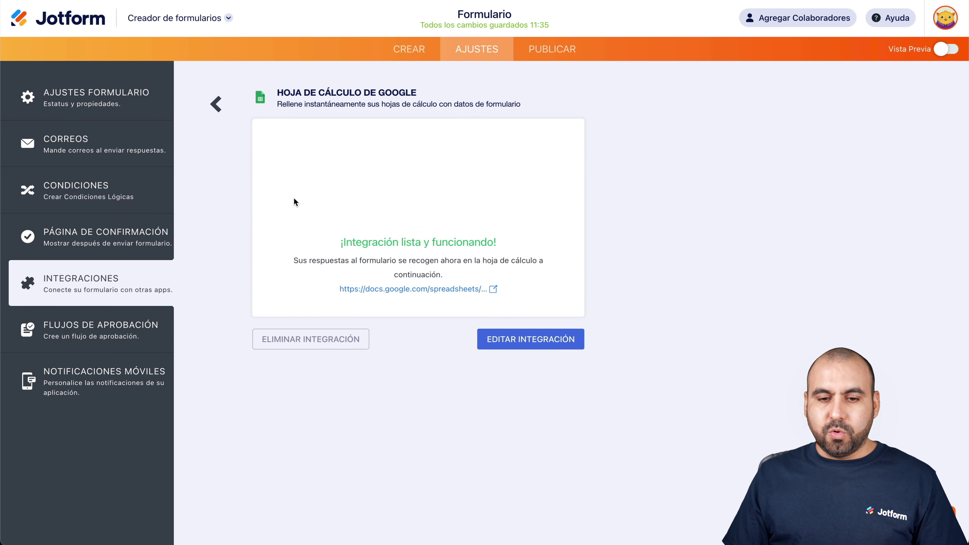
{"action": "left_click", "coordinate": [521, 344]}
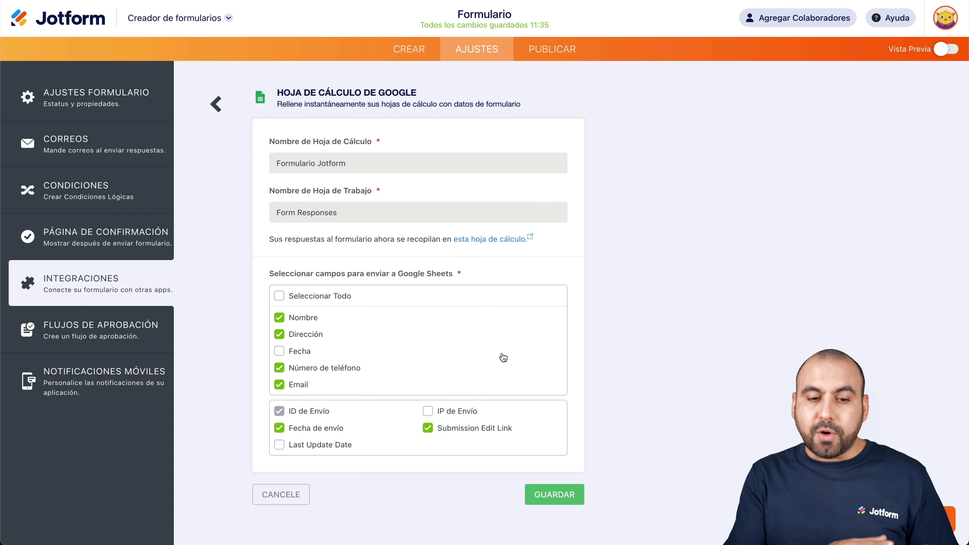
- Toggle the Fecha field on and off, cancel without saving, and return to the Crear form builder
{"action": "left_click", "coordinate": [300, 352]}
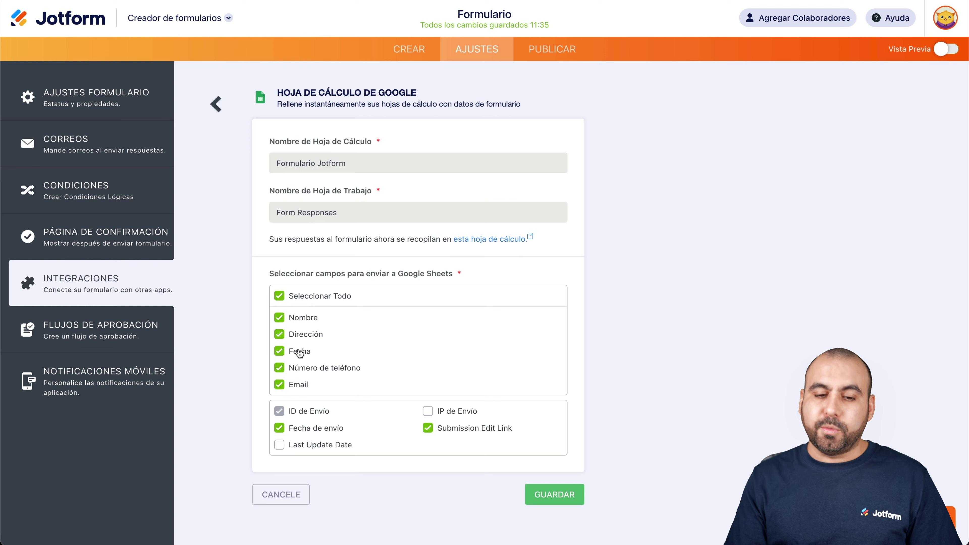
{"action": "left_click", "coordinate": [299, 352]}
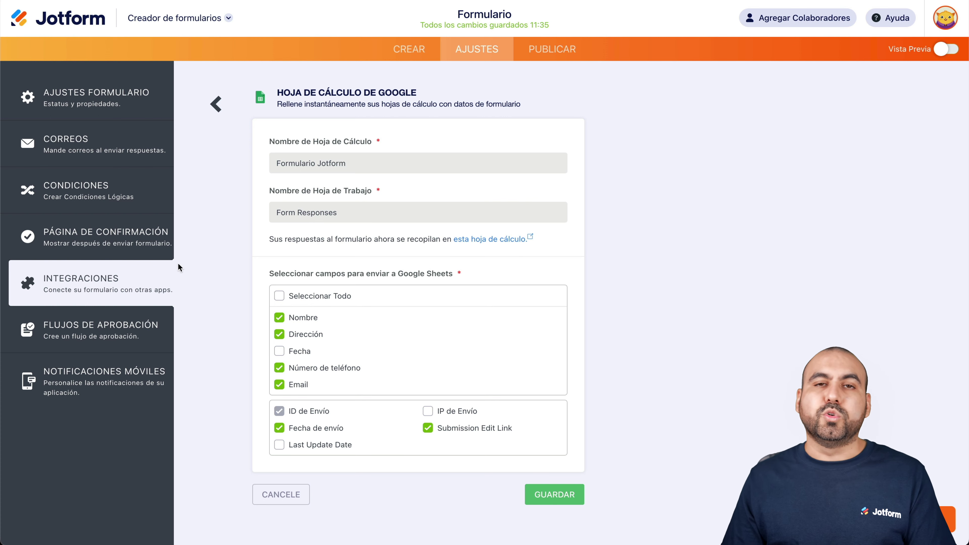
{"action": "left_click", "coordinate": [288, 496]}
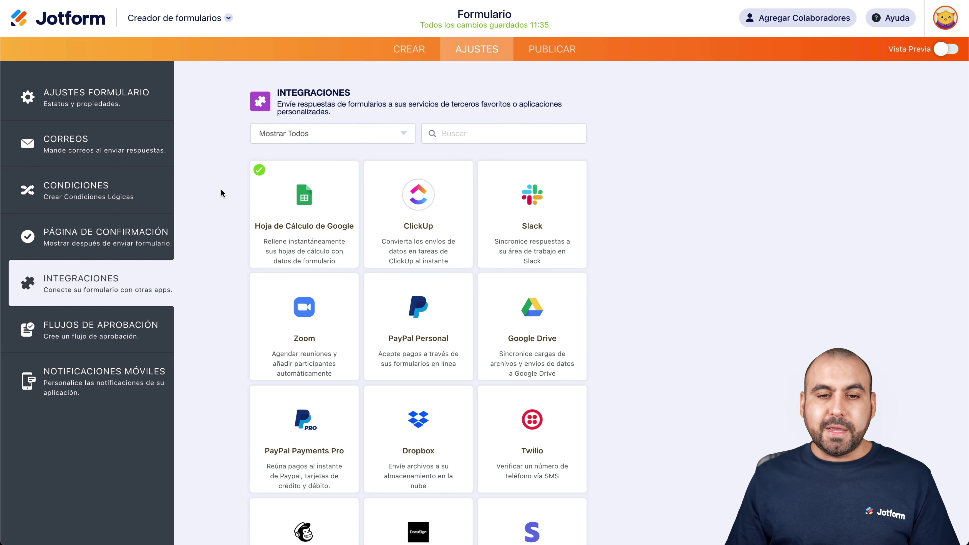
{"action": "left_click", "coordinate": [409, 50]}
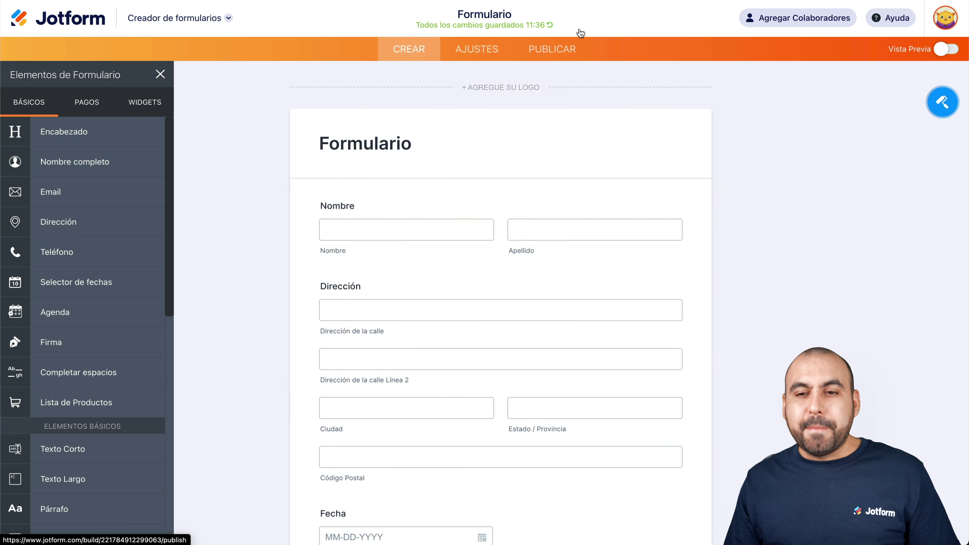